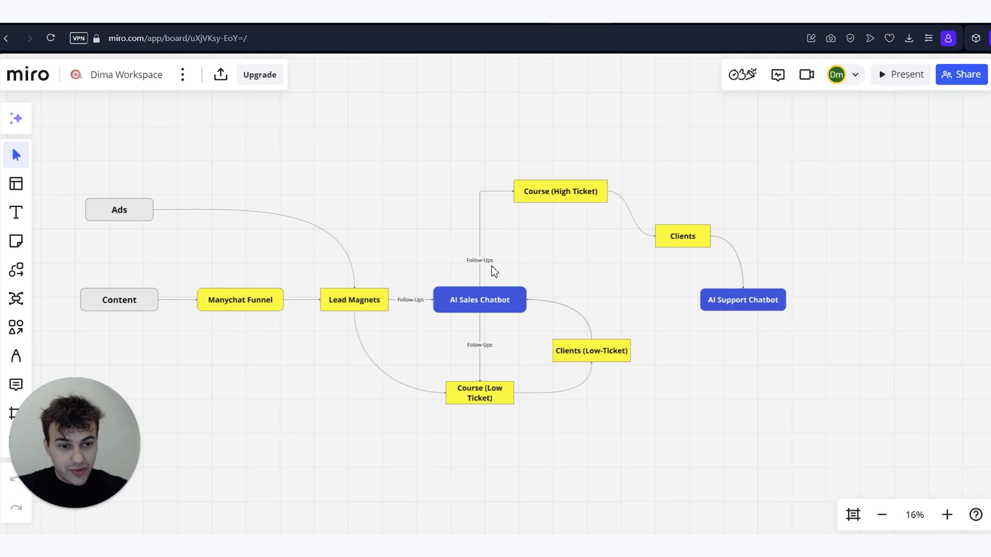
Pan and zoom around the Miro funnel board before leaving it
scroll(276, 263, up, 3)
scroll(277, 264, left, 3)
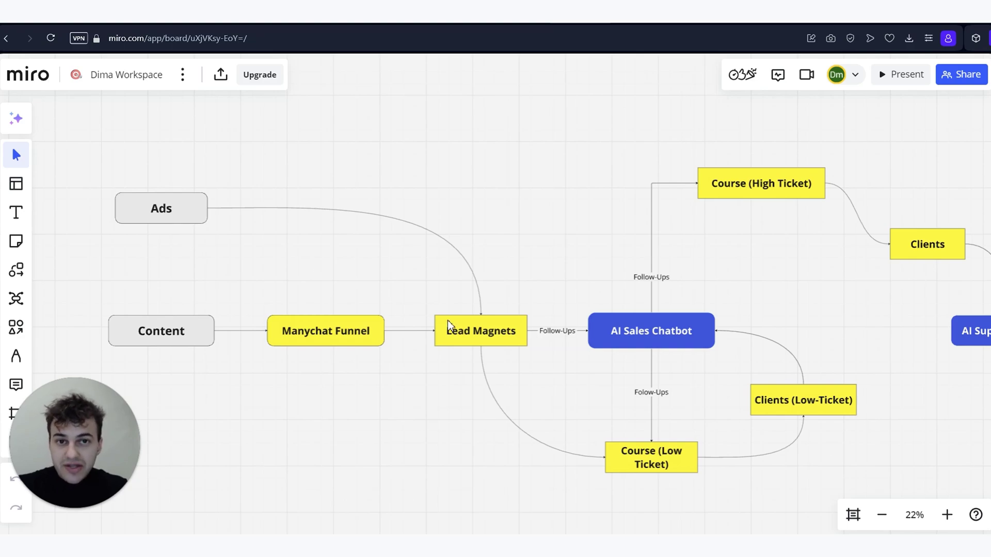
scroll(448, 325, right, 1)
scroll(447, 325, down, 1)
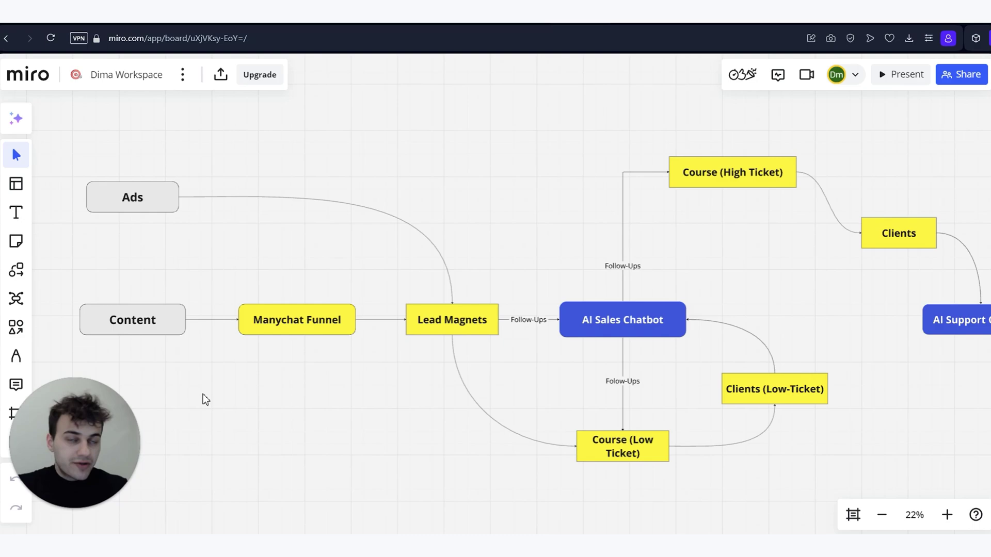
scroll(205, 400, left, 3)
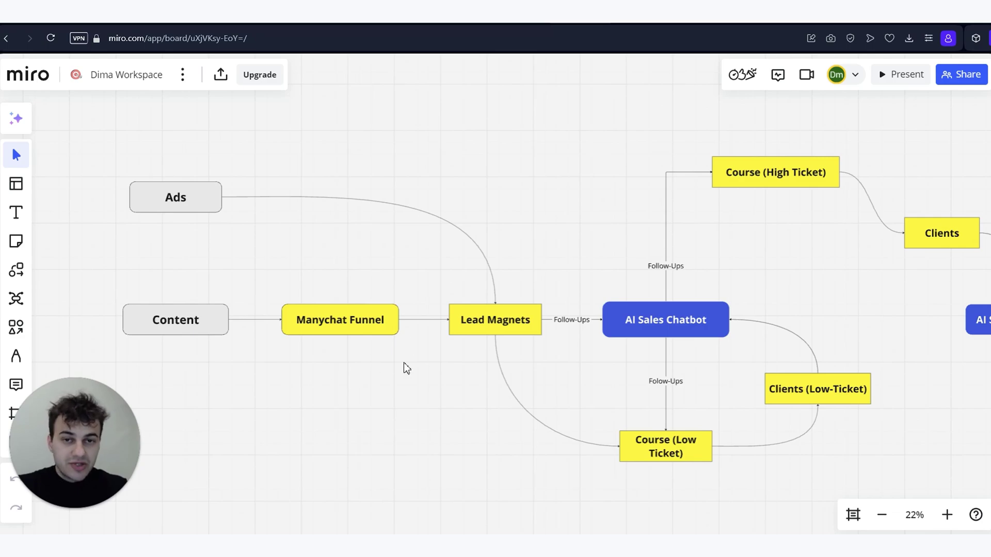
scroll(411, 356, right, 2)
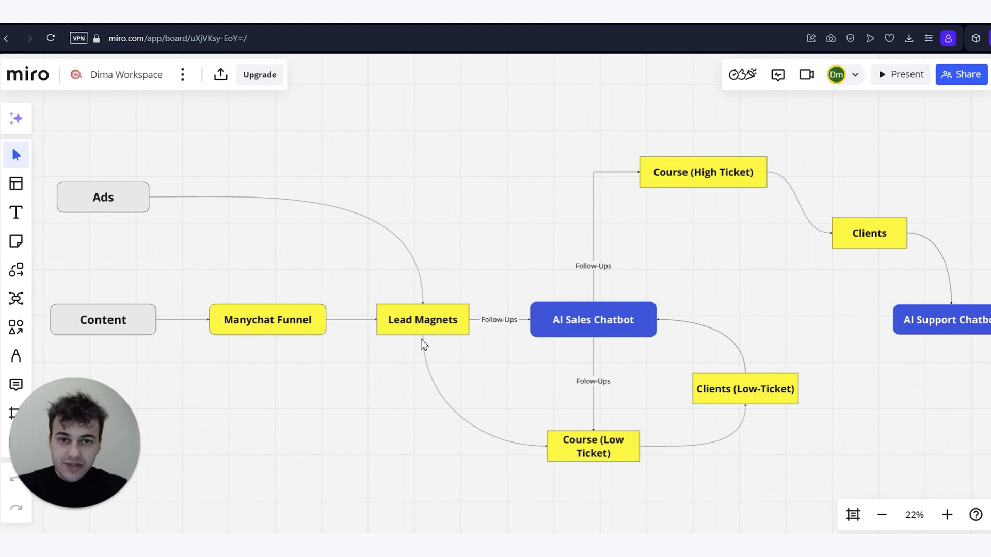
scroll(433, 349, right, 1)
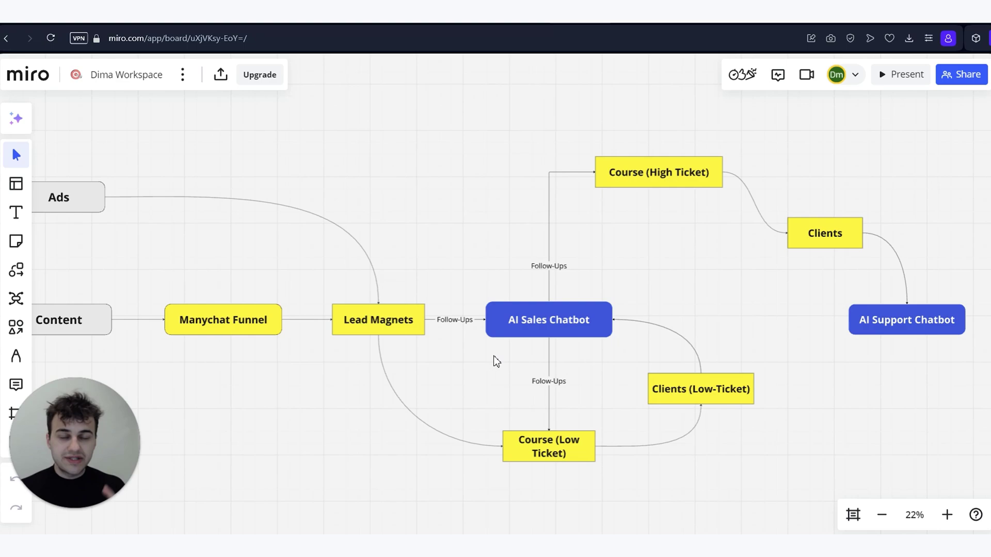
scroll(497, 360, up, 2)
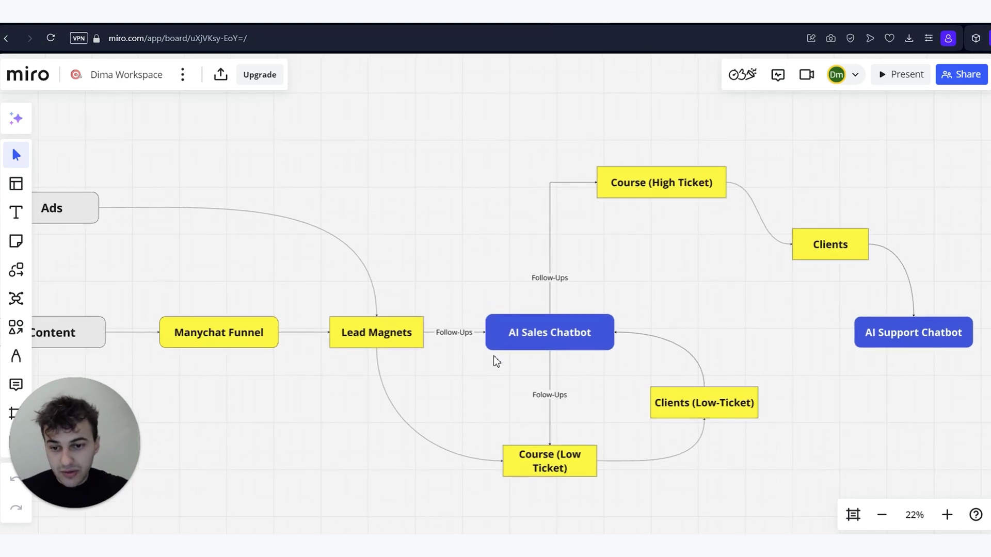
scroll(667, 296, right, 3)
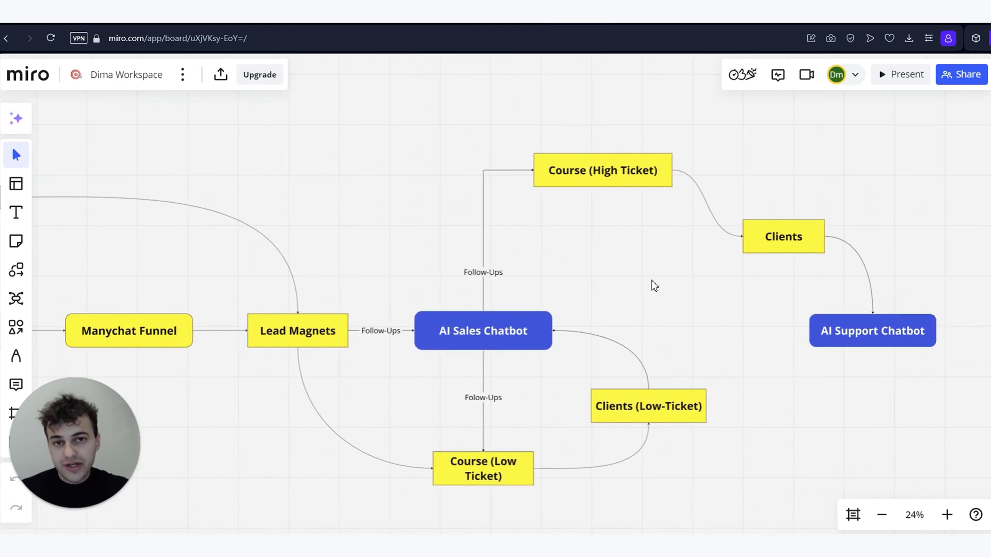
scroll(655, 285, right, 3)
scroll(650, 283, down, 2)
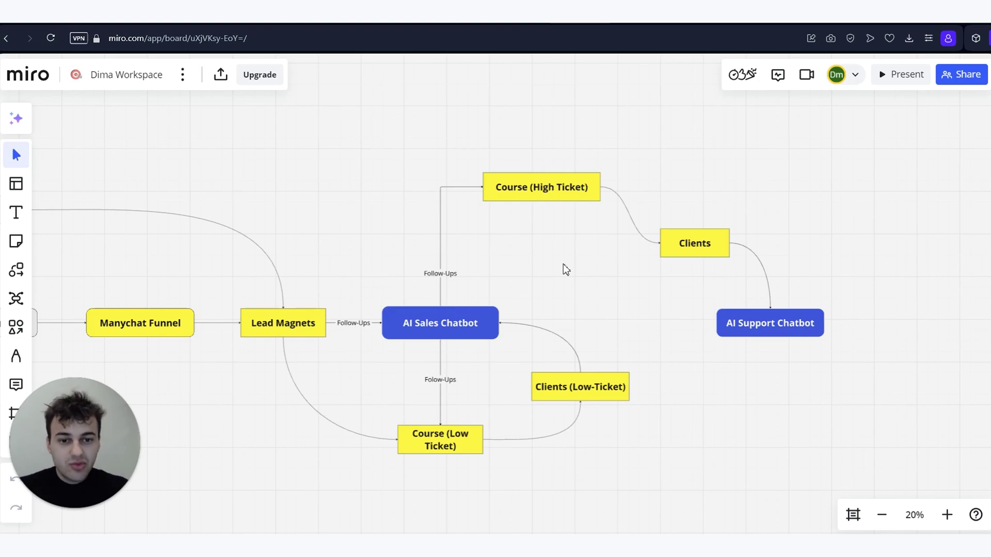
scroll(564, 270, right, 2)
scroll(564, 270, up, 1)
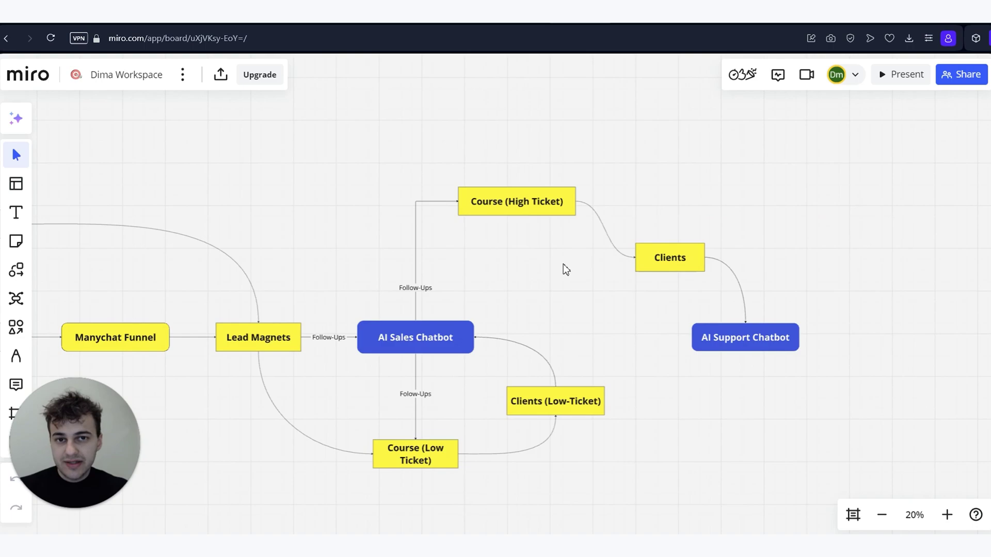
scroll(564, 268, right, 6)
scroll(564, 268, down, 1)
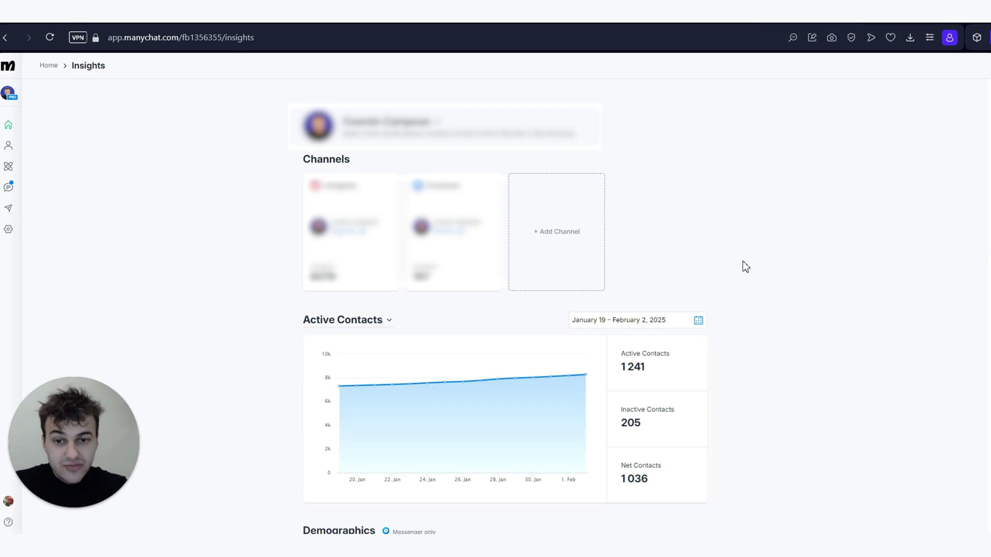
Place an empty Notepad window beside the ManyChat Insights page, ready for typing
scroll(743, 261, down, 2)
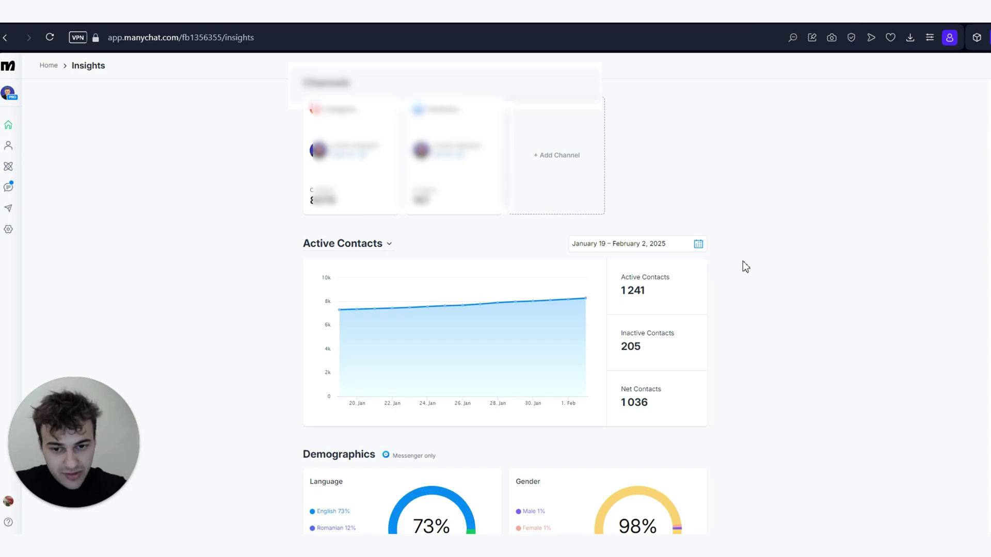
mouse_move(170, 89)
mouse_down()
mouse_move(227, 100)
mouse_move(216, 88)
mouse_move(138, 88)
mouse_up()
click(156, 139)
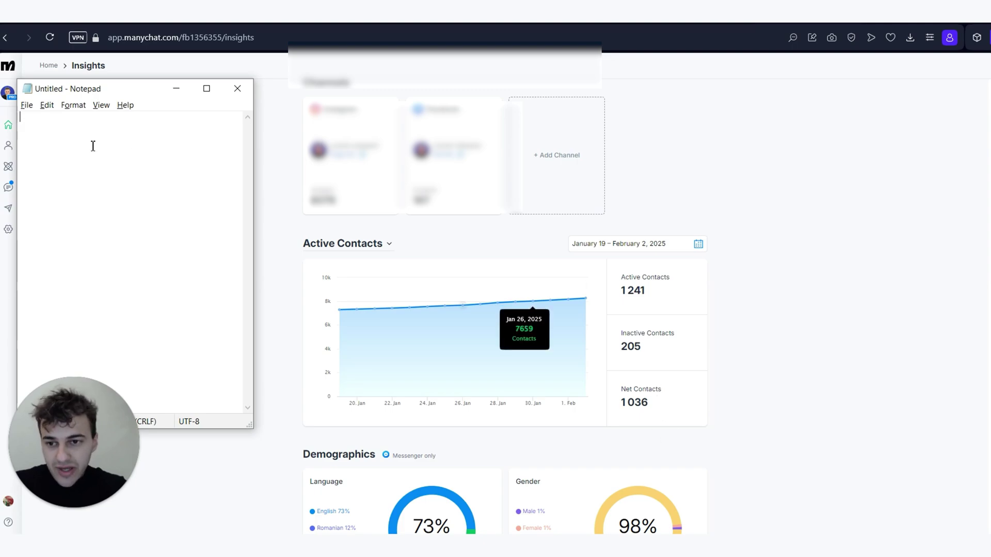
Note 1000 in Notepad, followed by a blank line
text(1000)
key(Return)
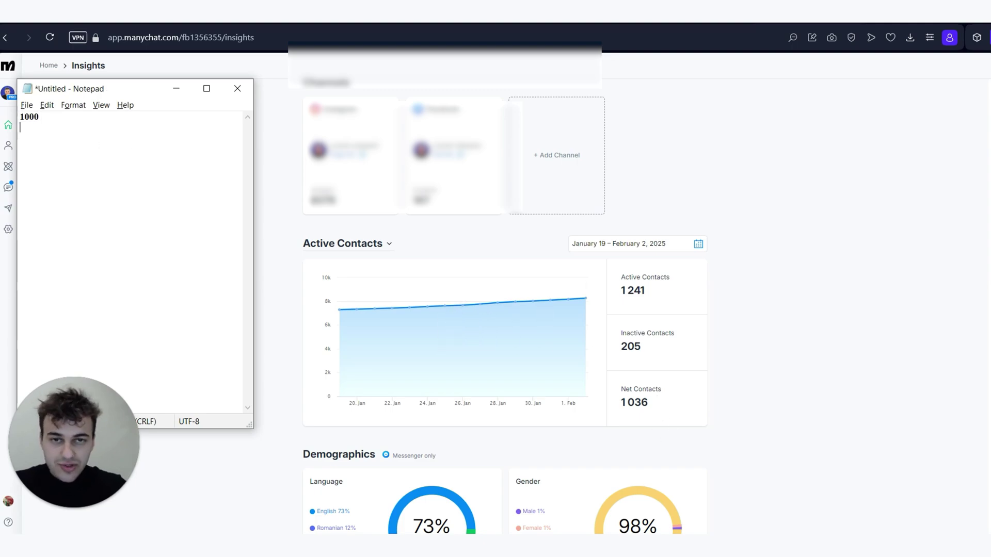
key(Return)
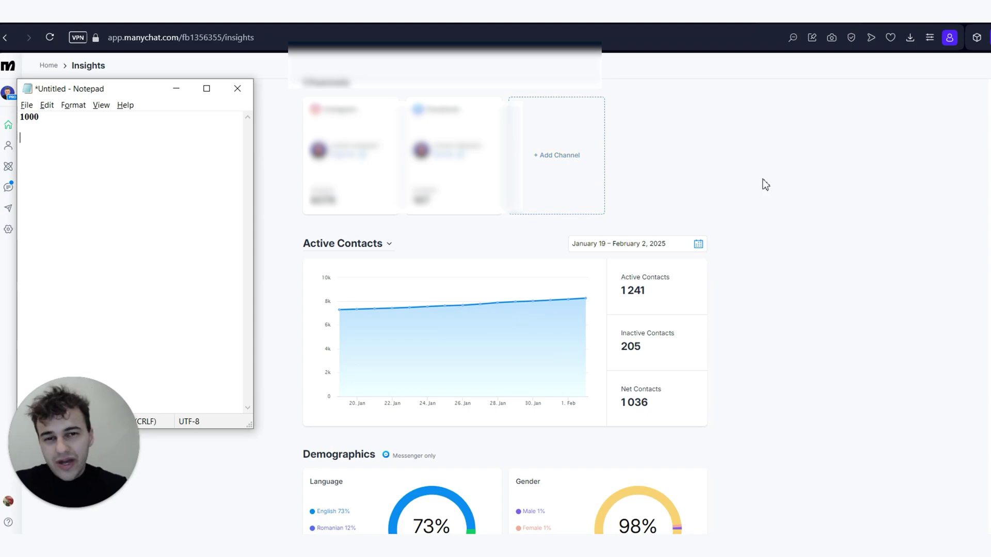
Set the active contacts date range to November 11 – December 11, 2024
click(699, 245)
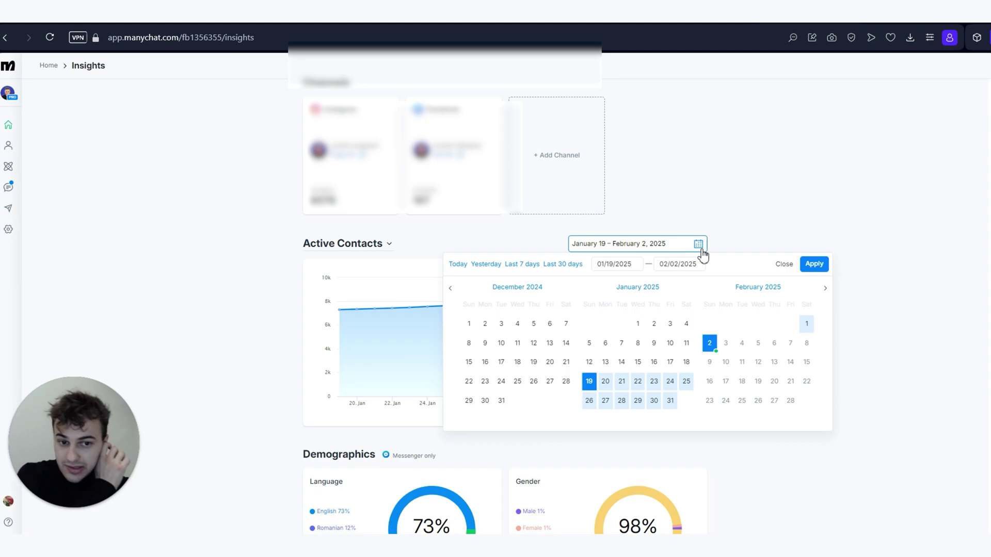
click(450, 287)
click(486, 363)
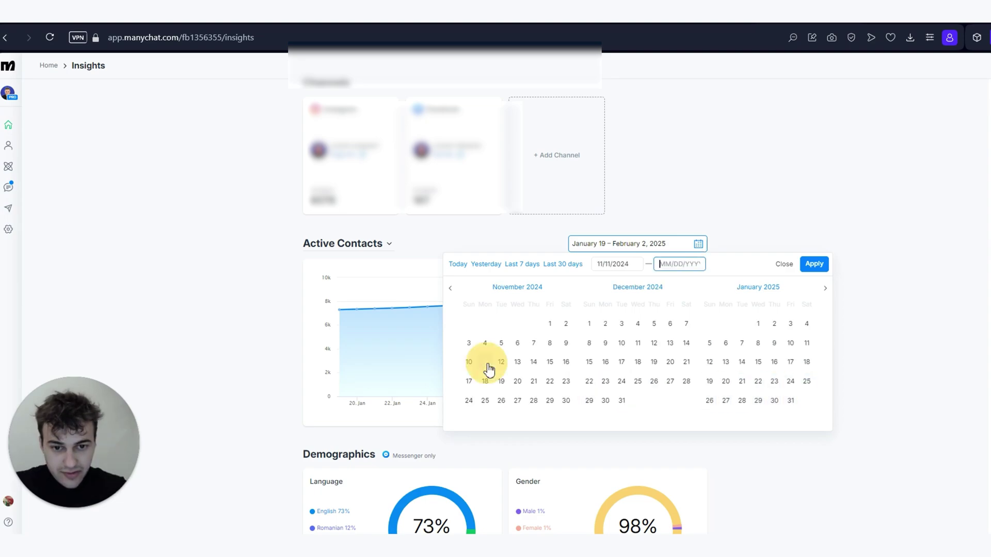
click(638, 342)
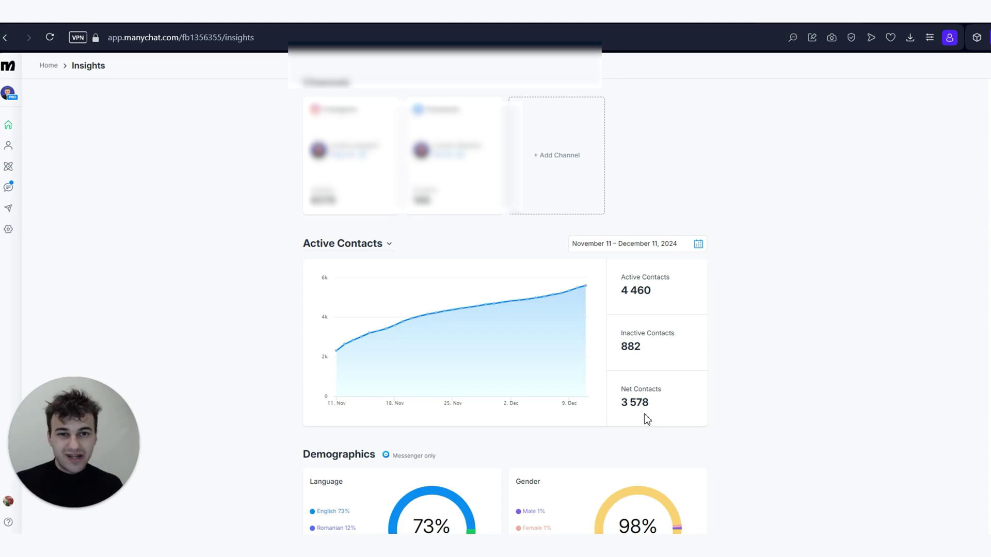
Record 'nov-dec 3600' in the notes, then reopen the Insights date range picker
key(alt+Tab)
text(nov-)
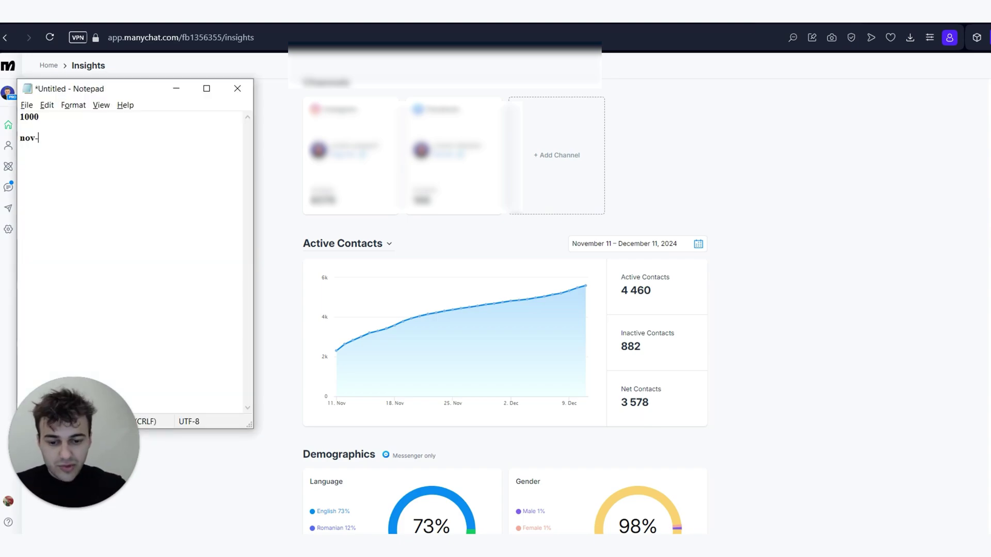
text(dec 3600)
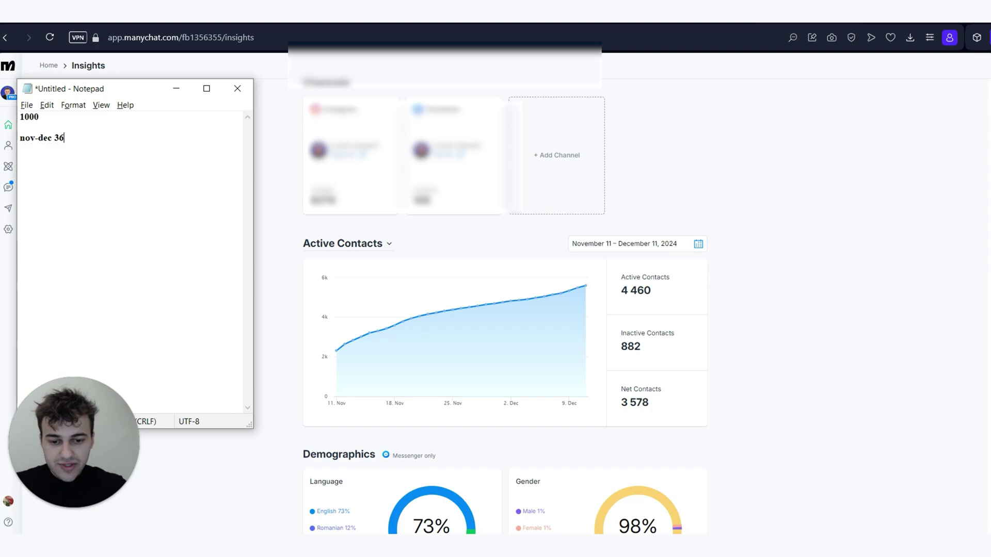
key(Return)
key(Return)
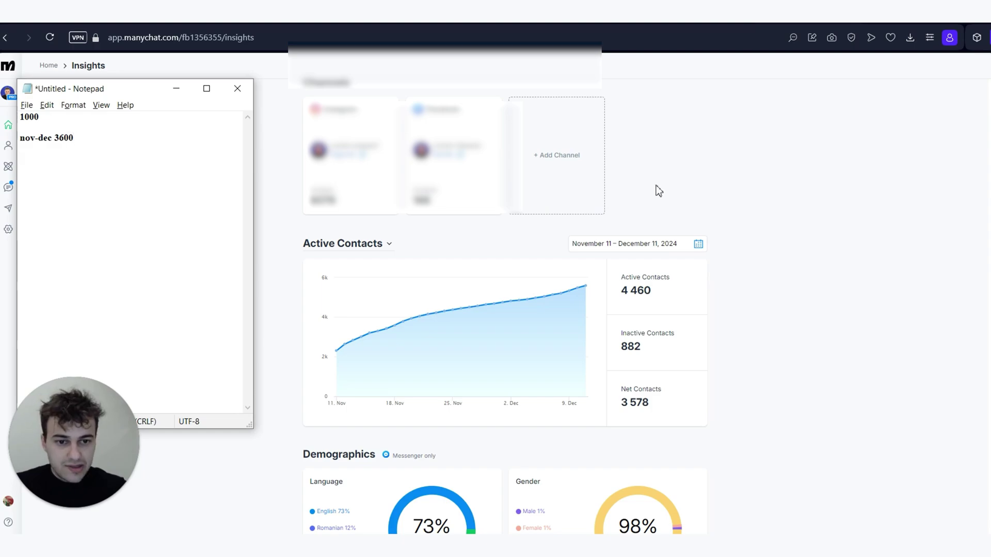
click(675, 208)
click(698, 245)
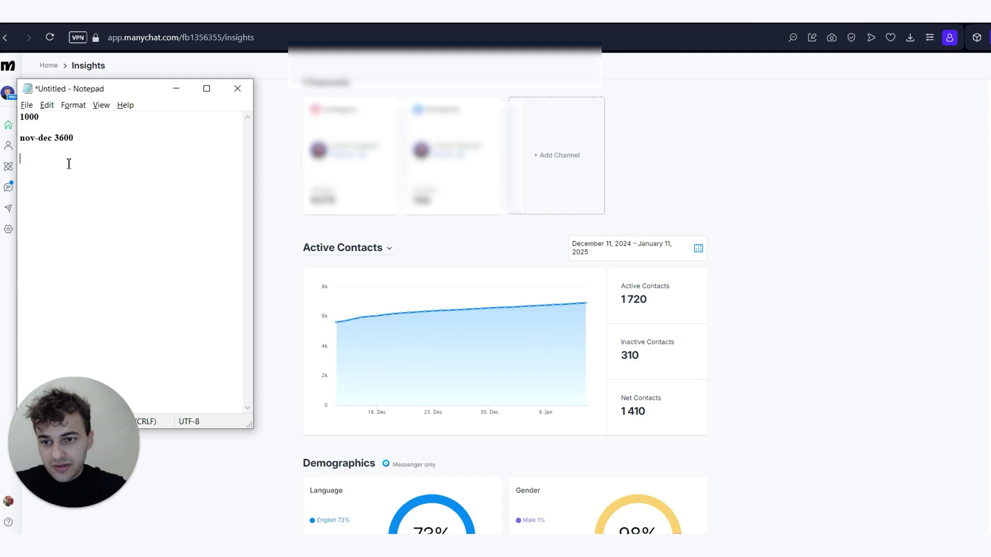
Note 1400, then average 1000, 1400 and 3600 in Calculator to get 2,000
text(1400)
key(alt+Tab)
drag(566, 73, 519, 117)
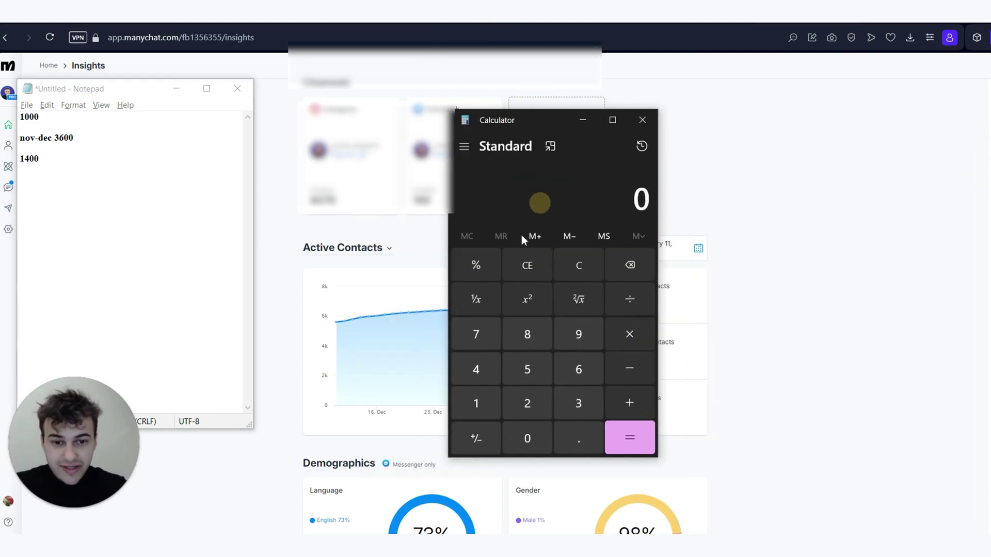
click(474, 408)
triple_click(531, 441)
click(646, 405)
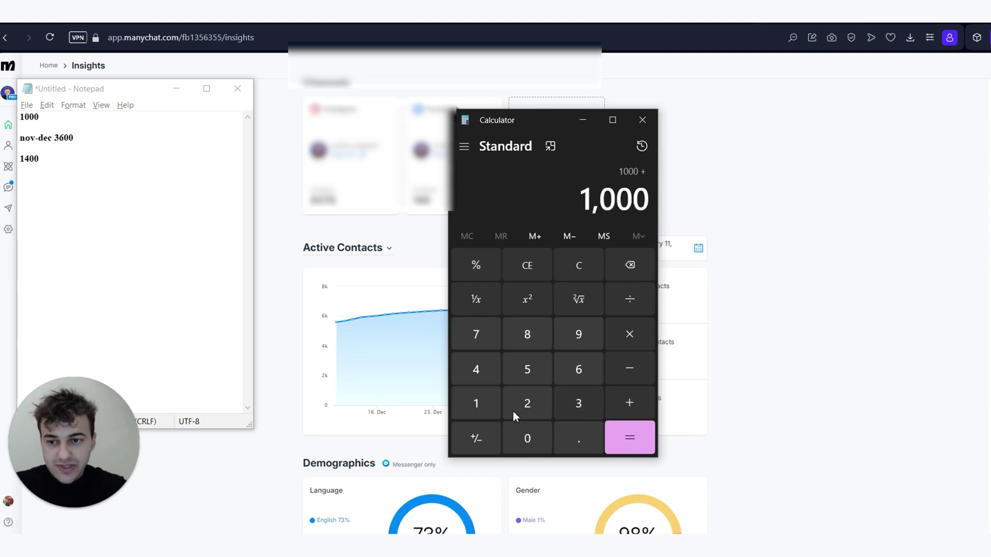
text(1400+3600)
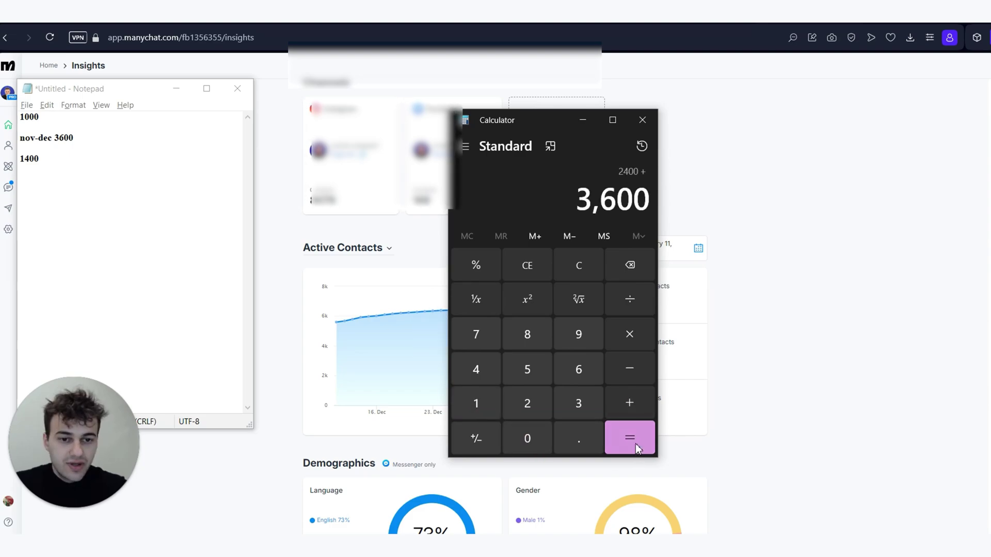
click(636, 446)
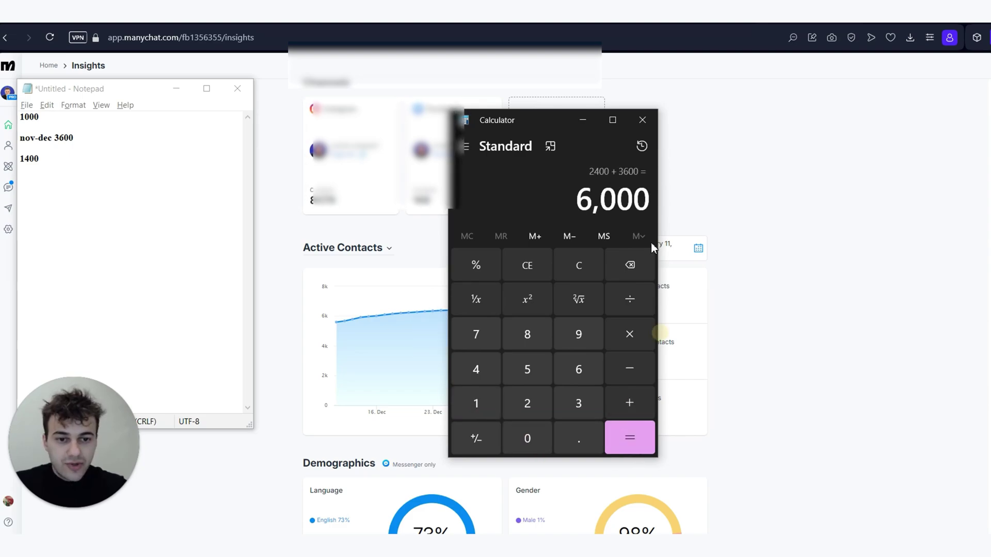
click(630, 301)
text(3=)
Add a '1800 leads' line to the notes and shift the Notepad window right
drag(537, 122, 874, 166)
click(62, 188)
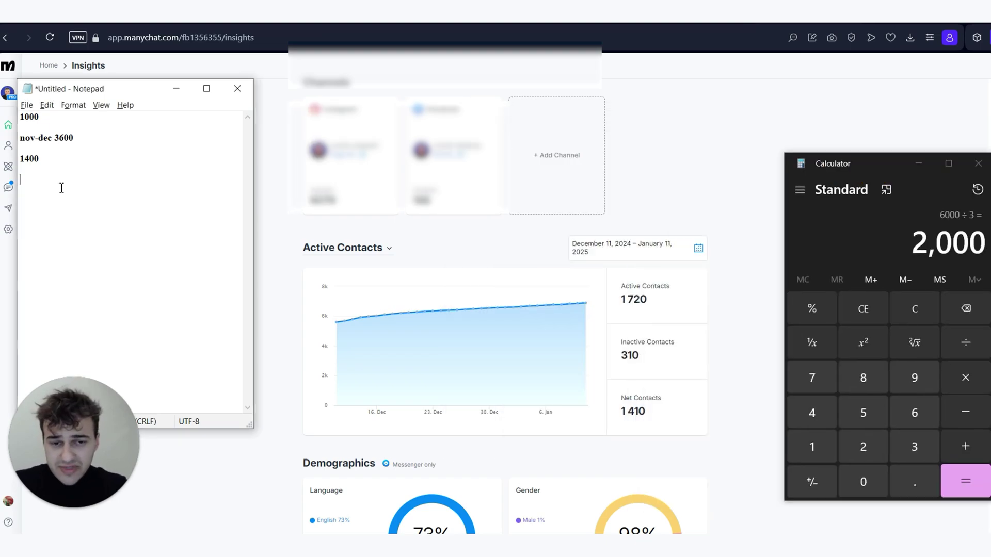
key(Return)
text(1800)
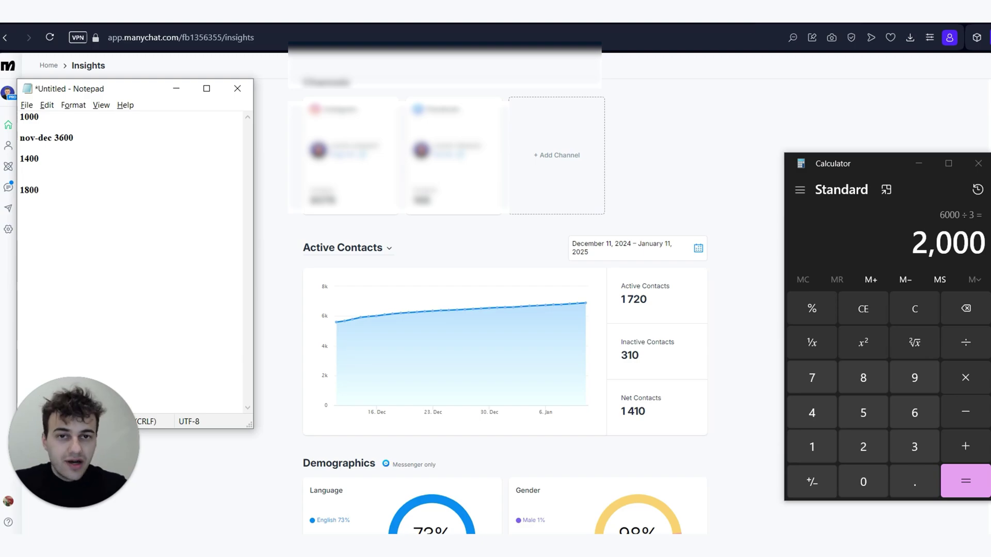
text( leads)
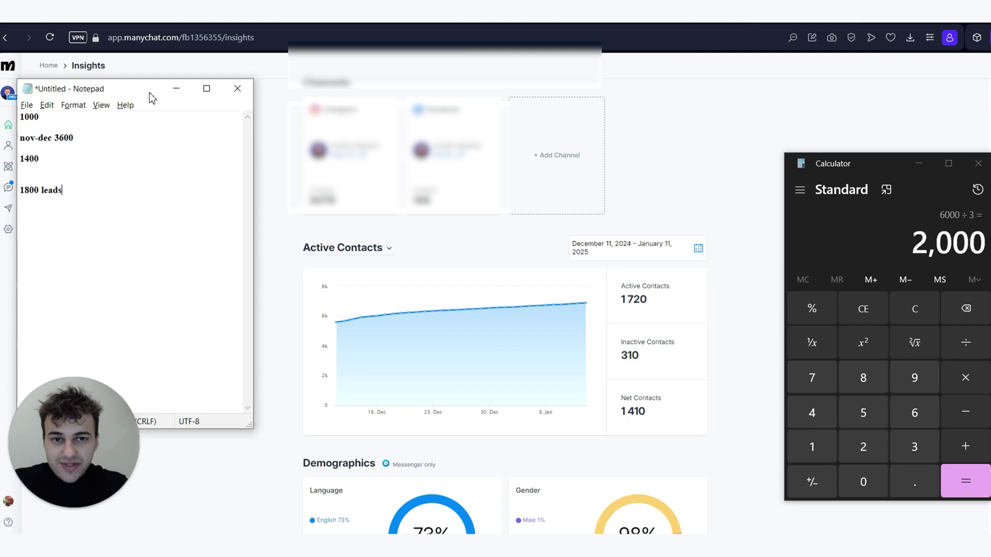
drag(150, 93, 277, 98)
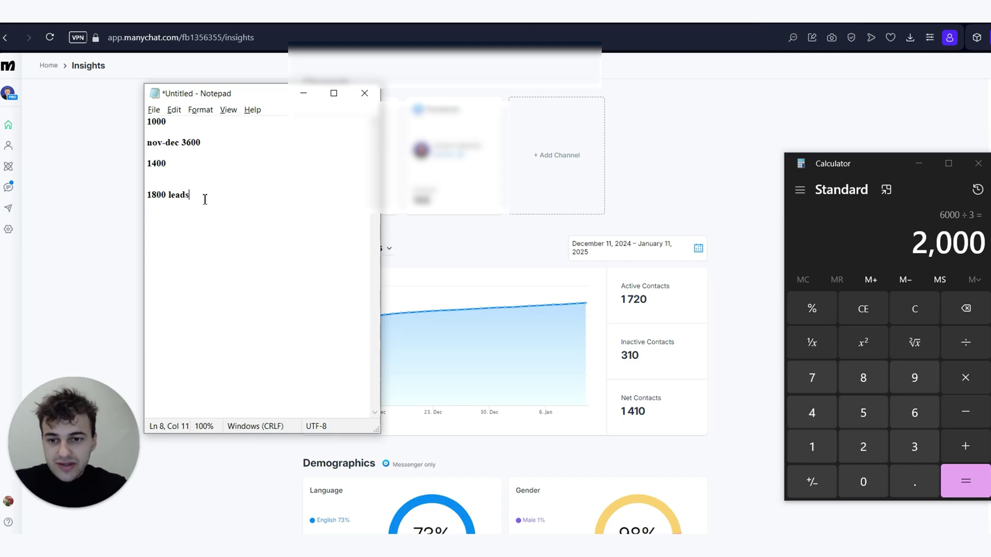
Clear Calculator and compute 1800 ÷ 30 = 60
drag(836, 160, 582, 93)
click(651, 242)
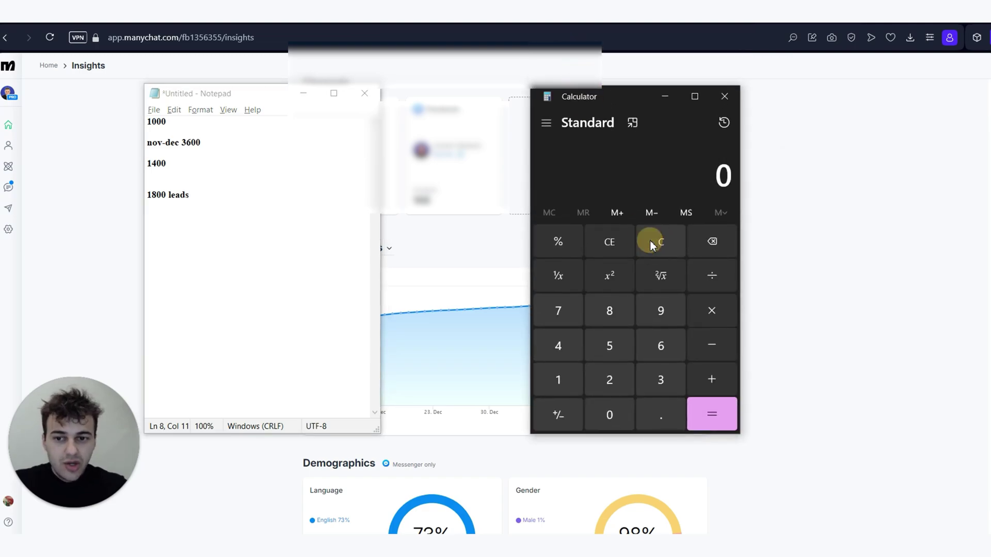
click(557, 380)
click(609, 311)
click(609, 415)
click(609, 415)
click(713, 277)
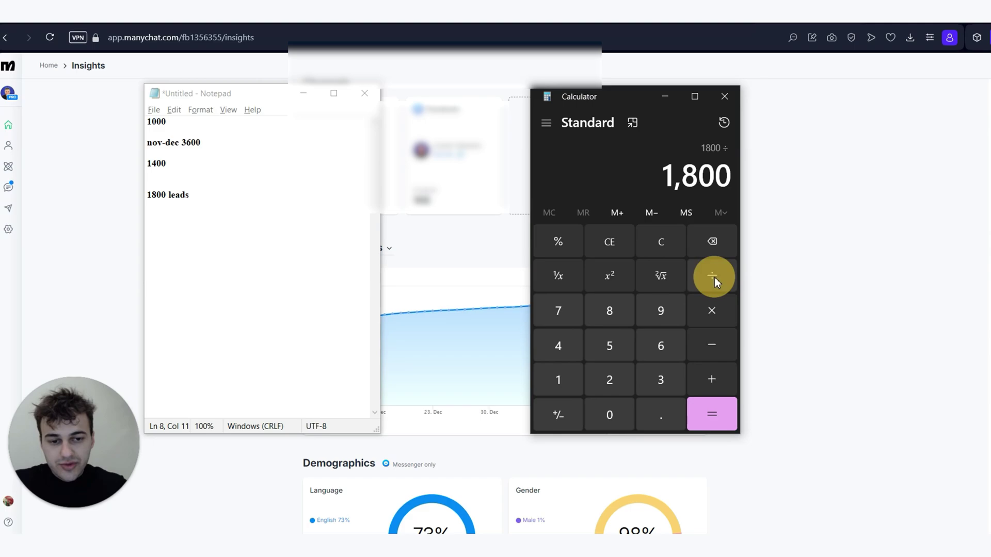
click(656, 382)
click(614, 416)
click(712, 414)
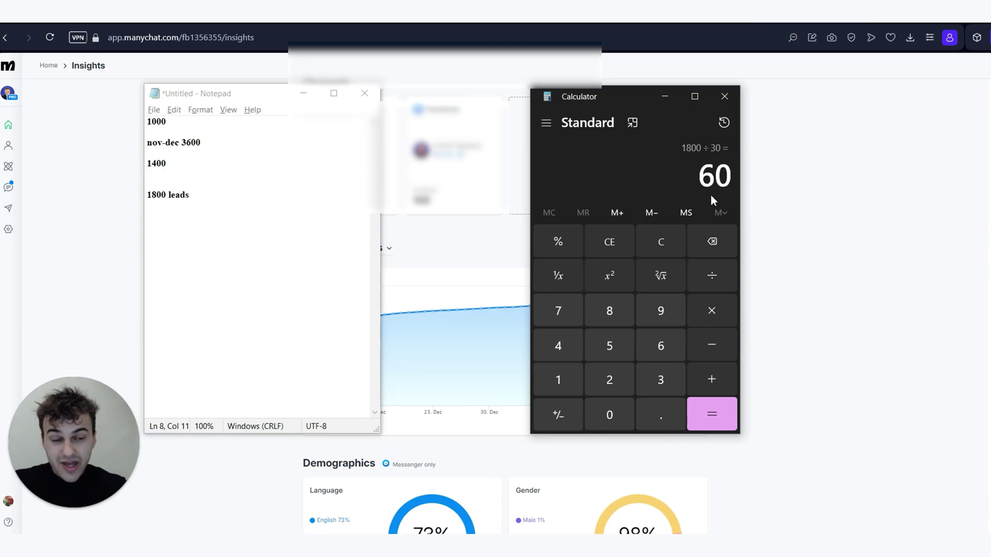
Divide the 60 result by 24 to get 2.5
click(716, 280)
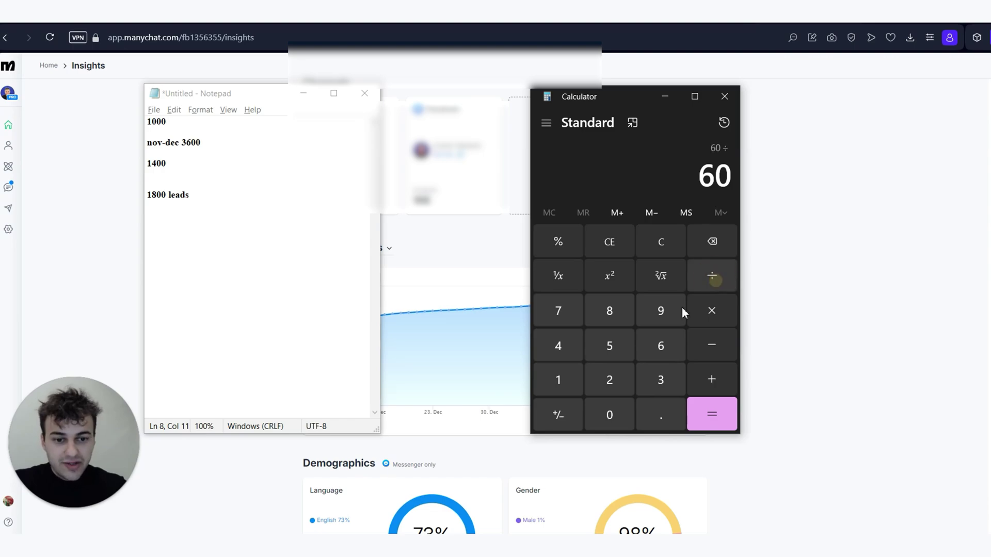
click(601, 374)
click(559, 348)
click(713, 419)
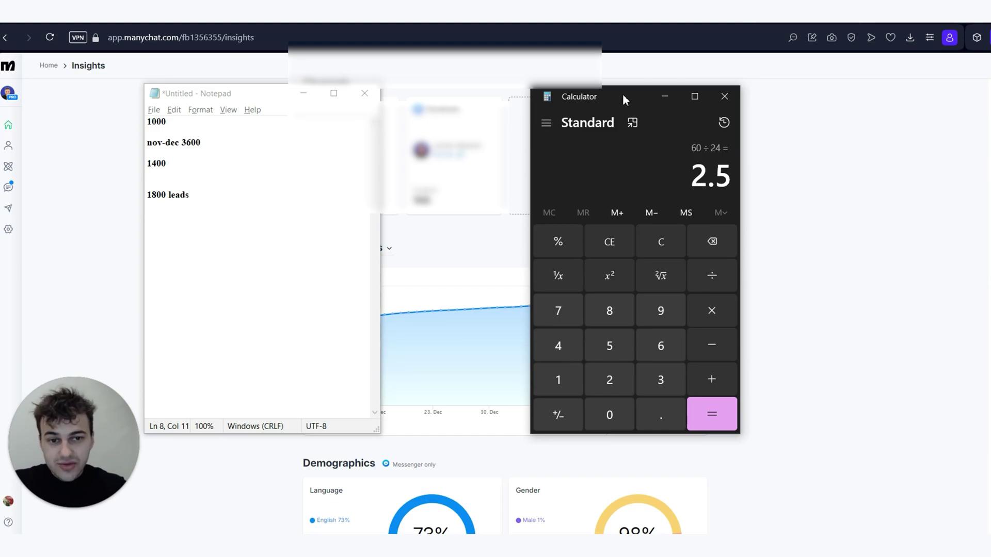
drag(623, 98, 664, 103)
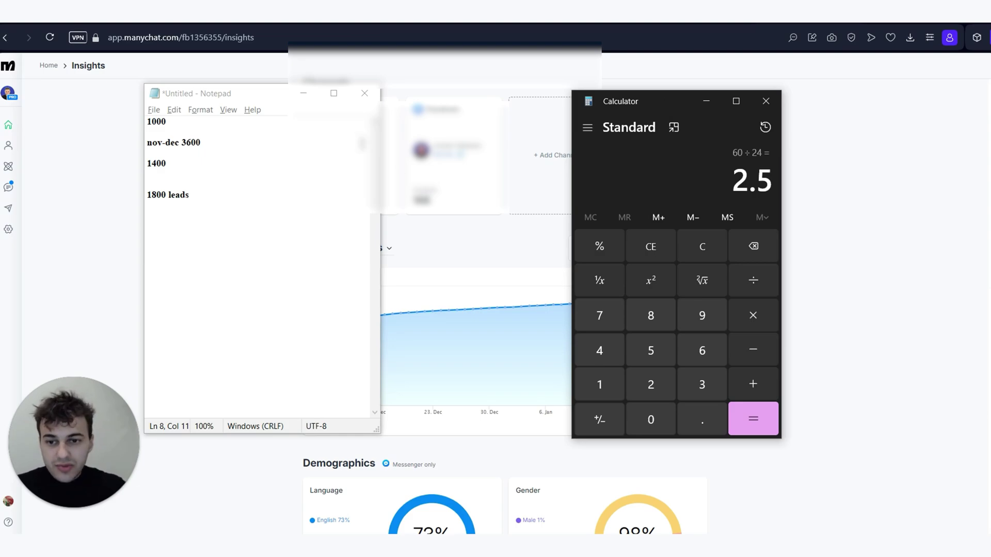
Start a new line below '1800 leads' reading '20hours * $4/h ='
click(207, 203)
key(Return)
key(Return)
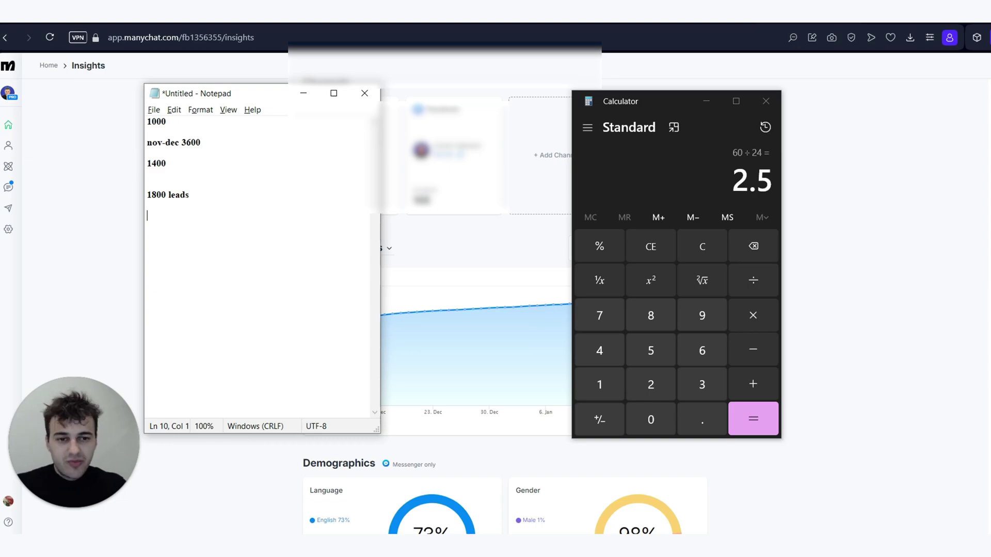
key(Return)
text(20hurs)
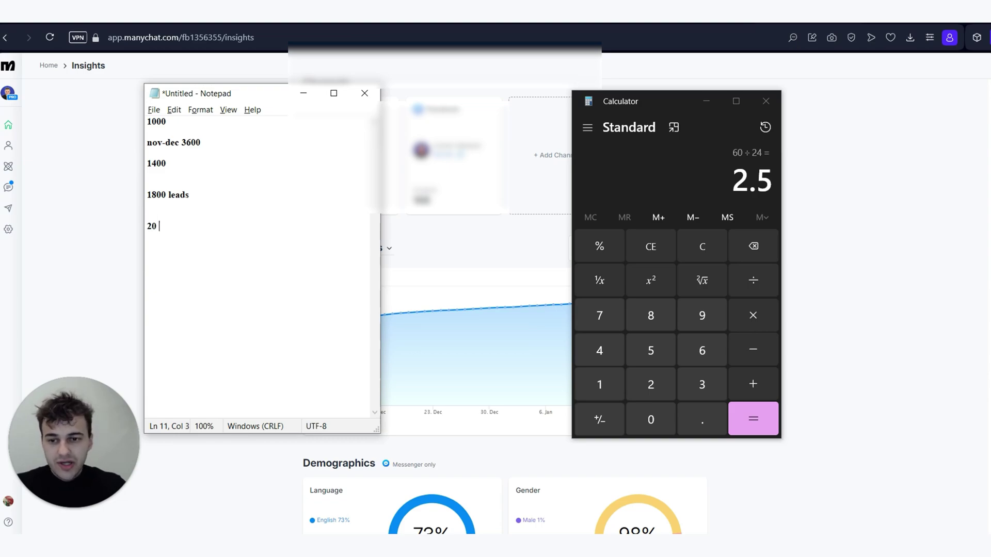
key(BackSpace)
text(hurs)
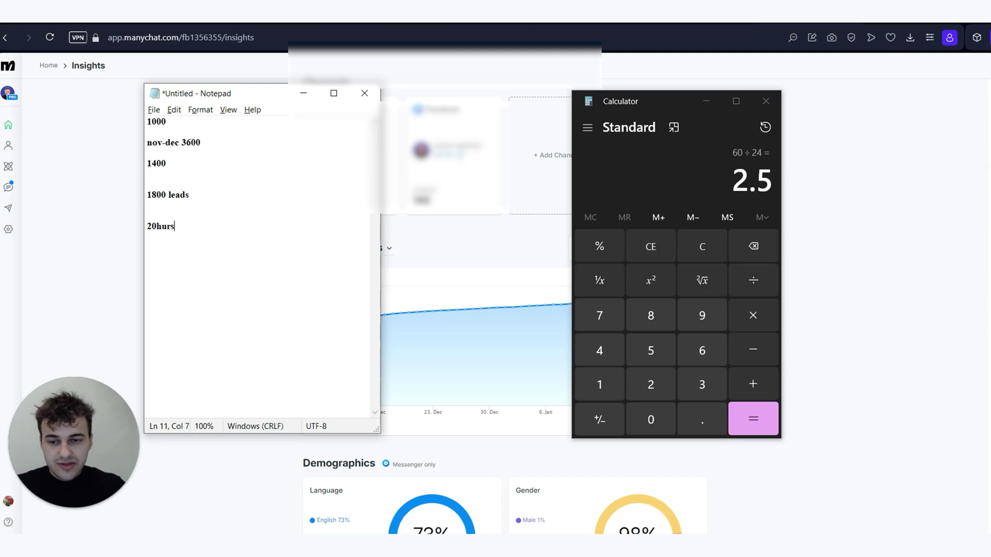
key(BackSpace)
key(BackSpace)
key(BackSpace)
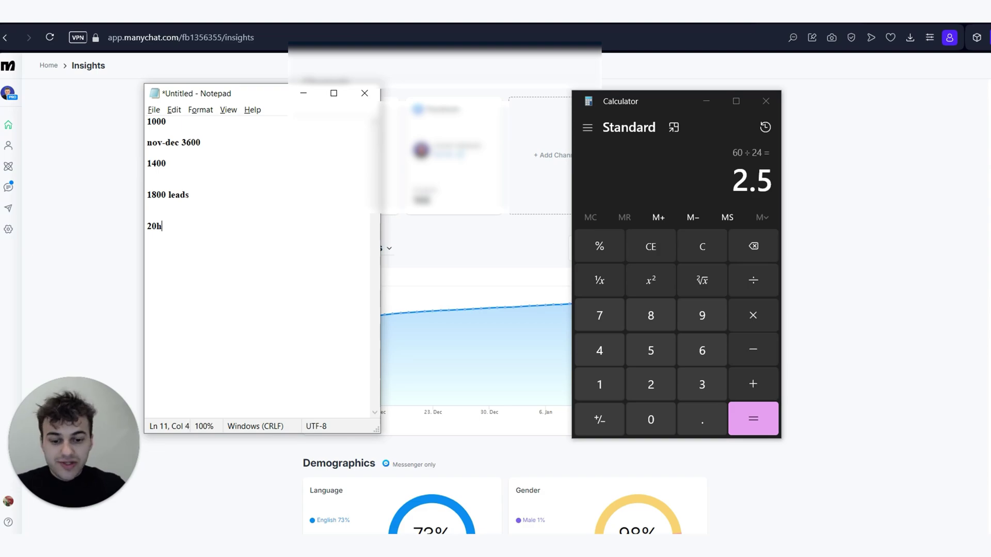
text(ours )
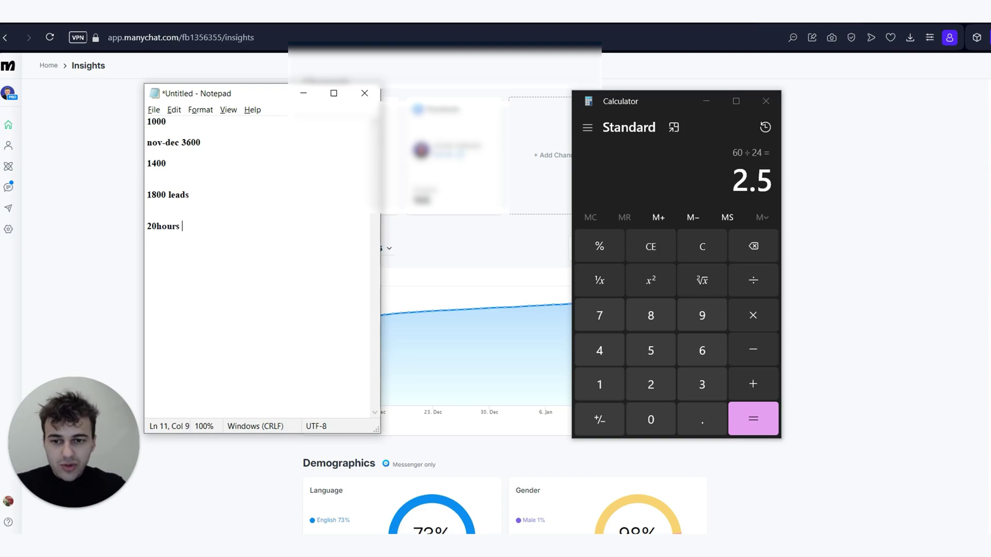
text(* $4)
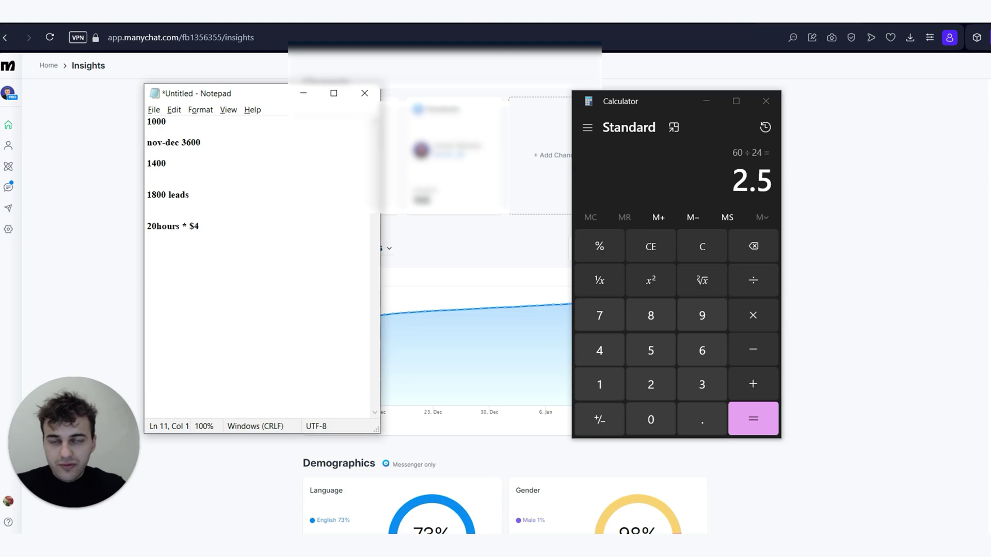
text(/h)
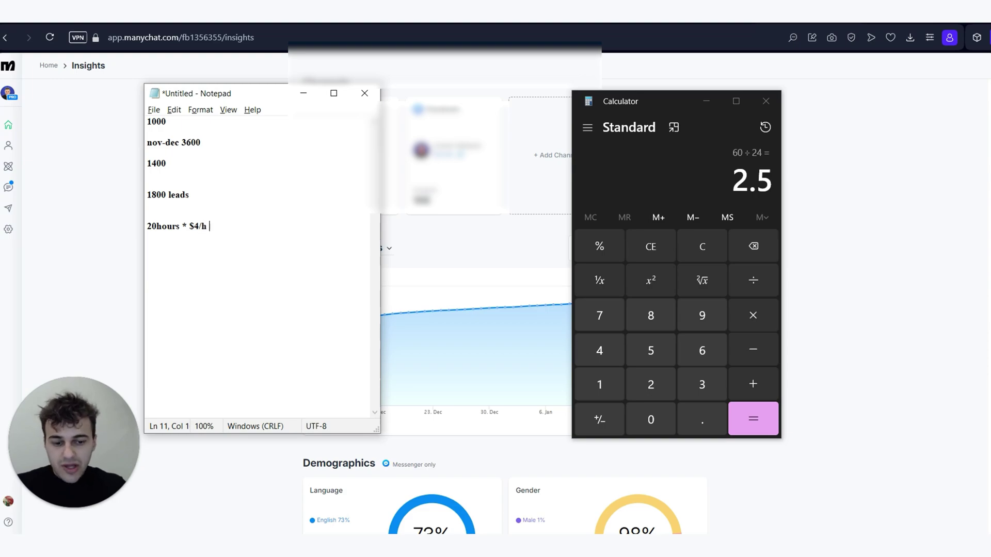
text( =)
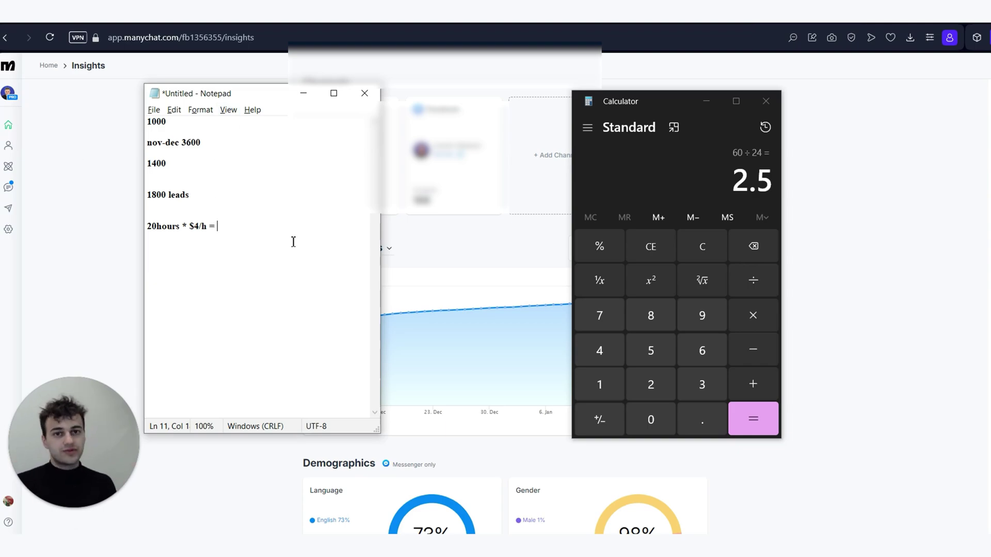
Finish the line with '$80/day*30 = $2400'
text(80)
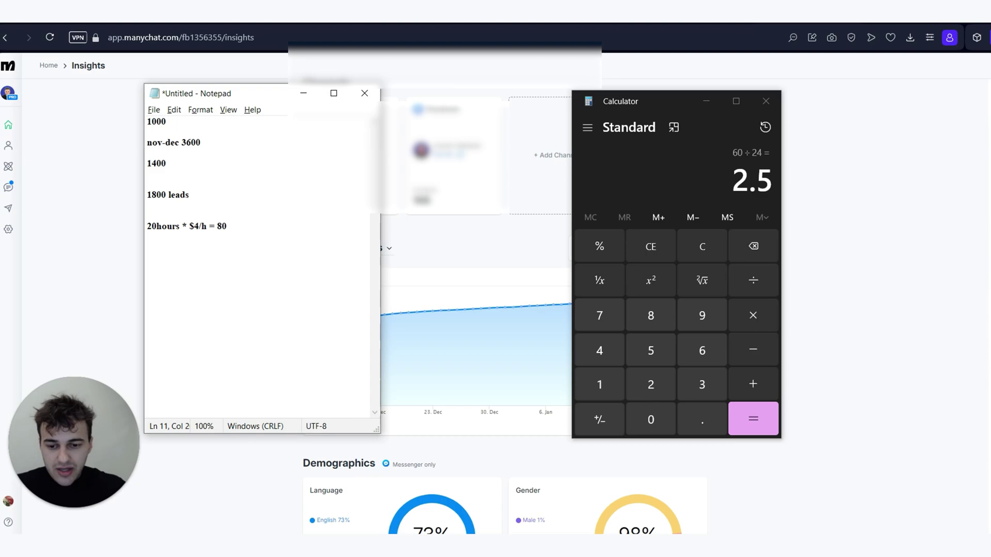
key(BackSpace)
key(BackSpace)
text($80/day)
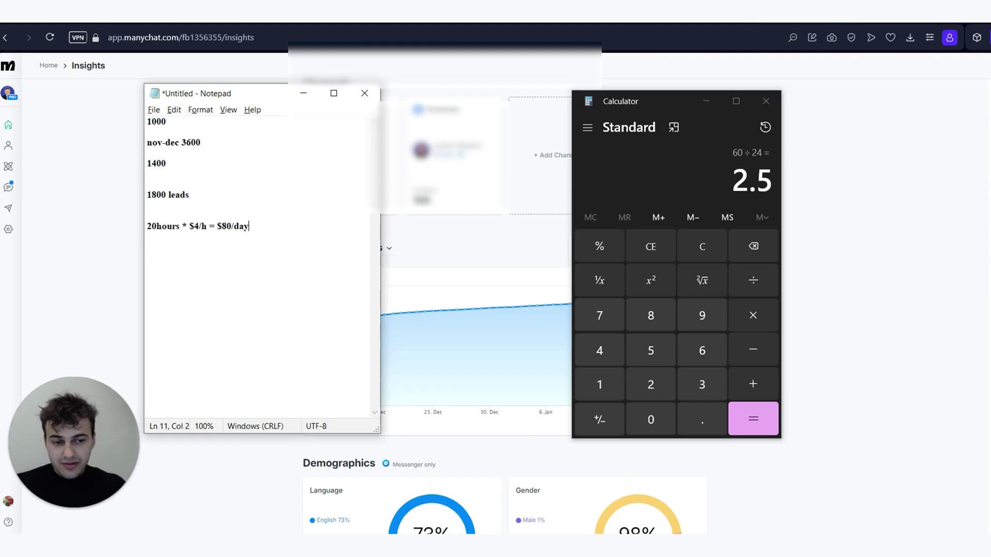
text(*30 )
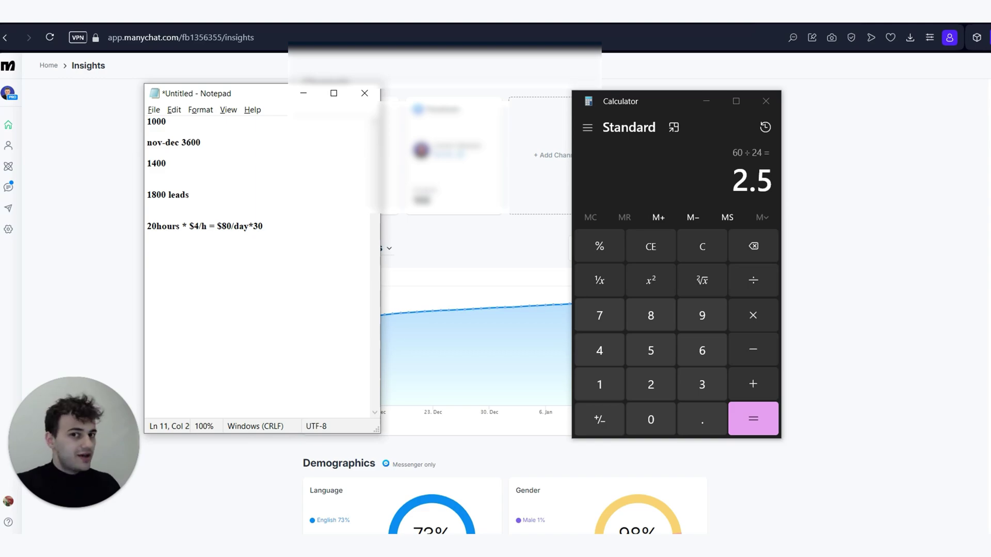
text(= $2400)
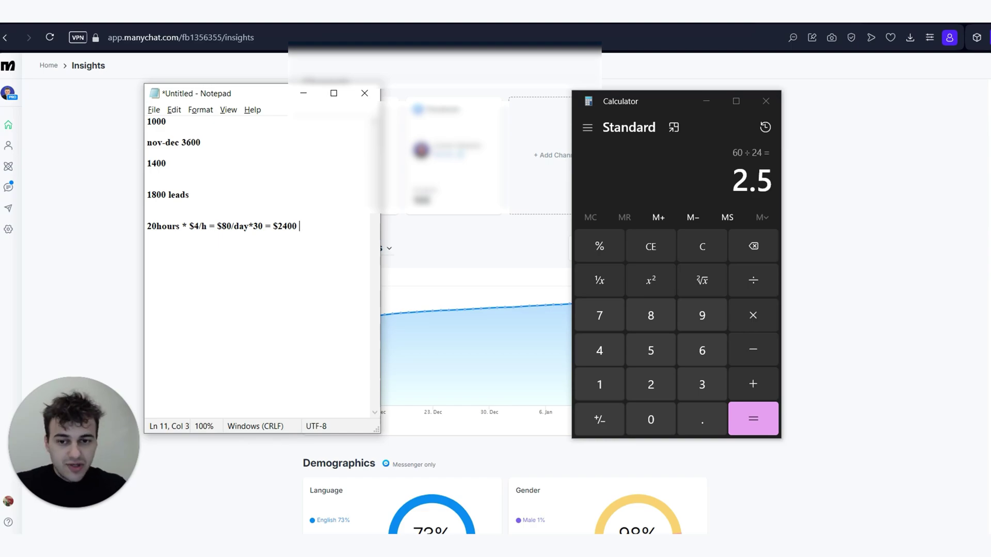
drag(298, 227, 276, 228)
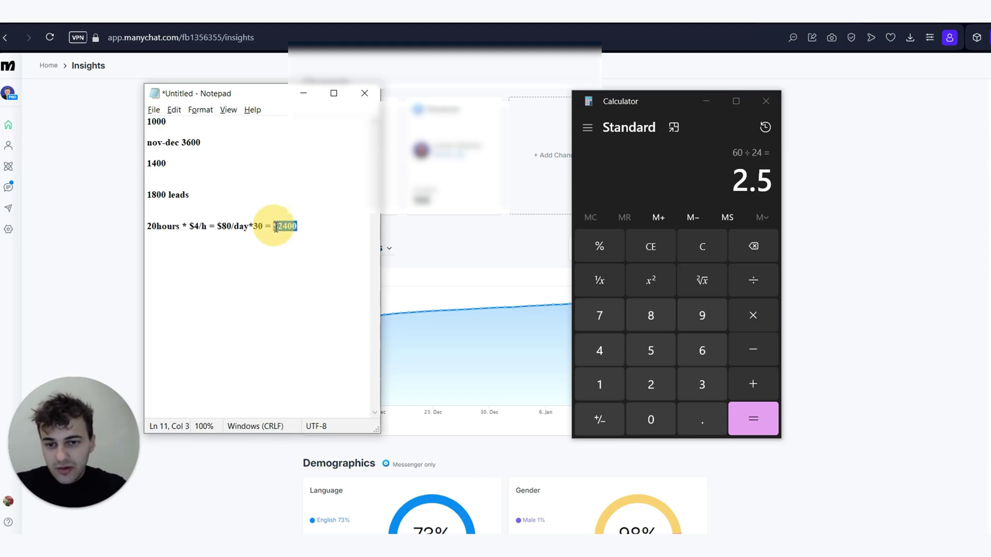
click(313, 247)
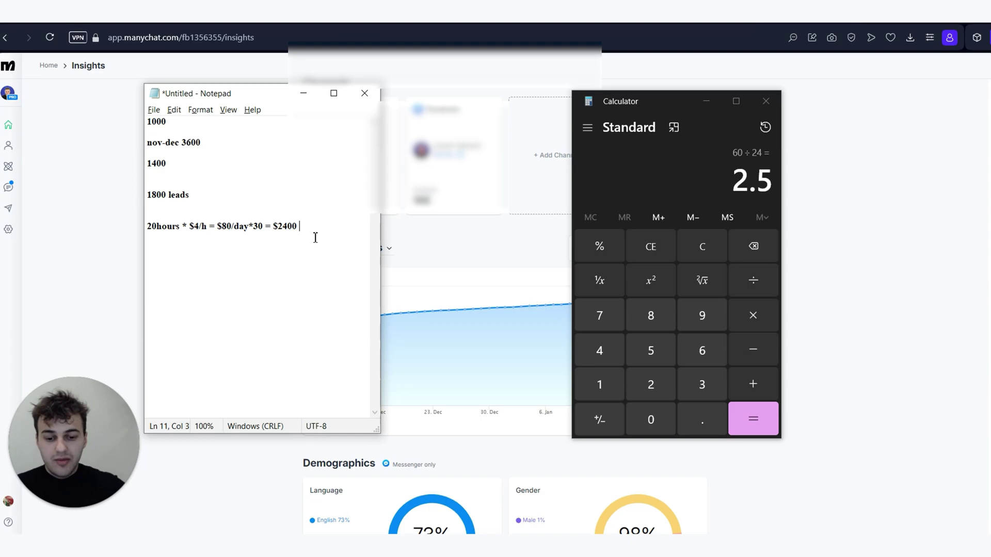
double_click(285, 227)
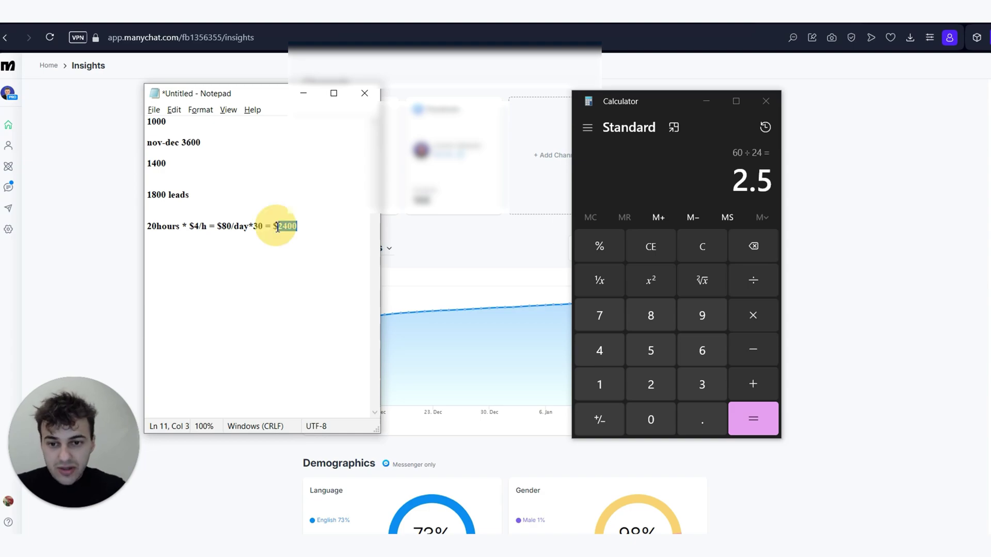
click(312, 228)
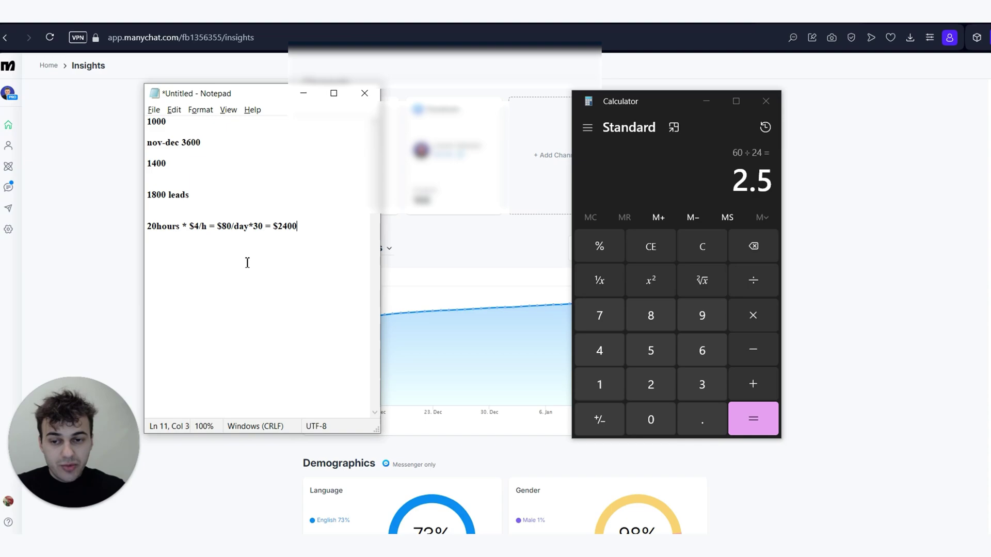
click(198, 227)
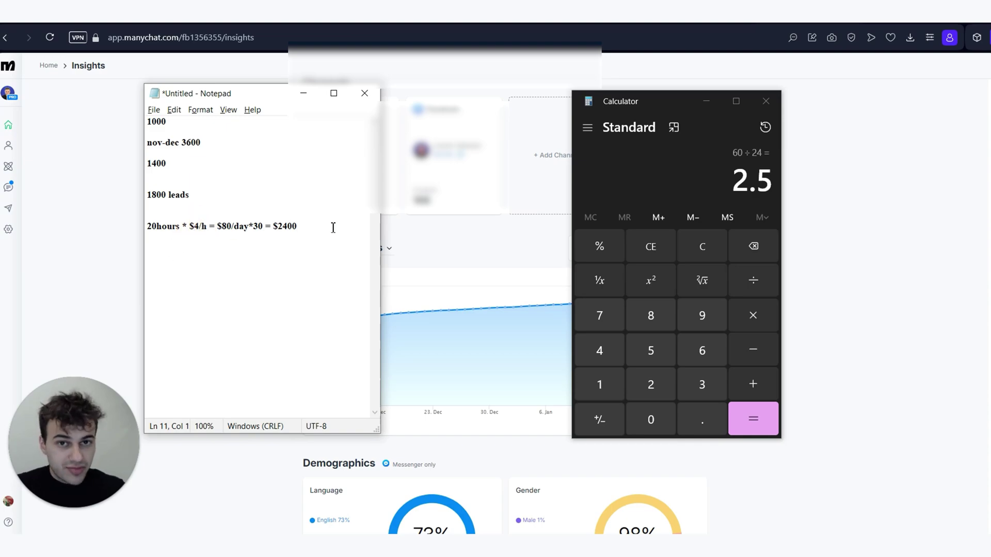
click(300, 226)
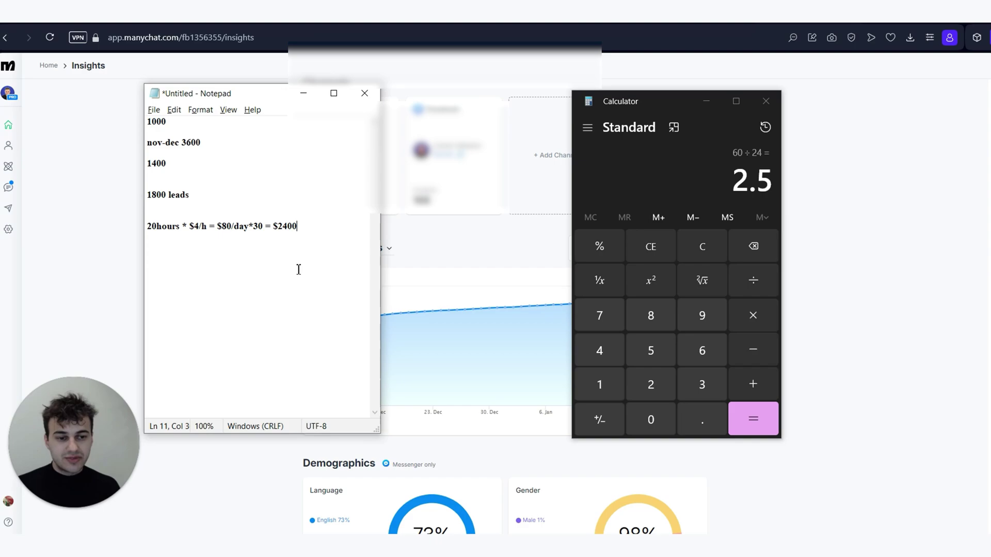
drag(299, 226, 271, 226)
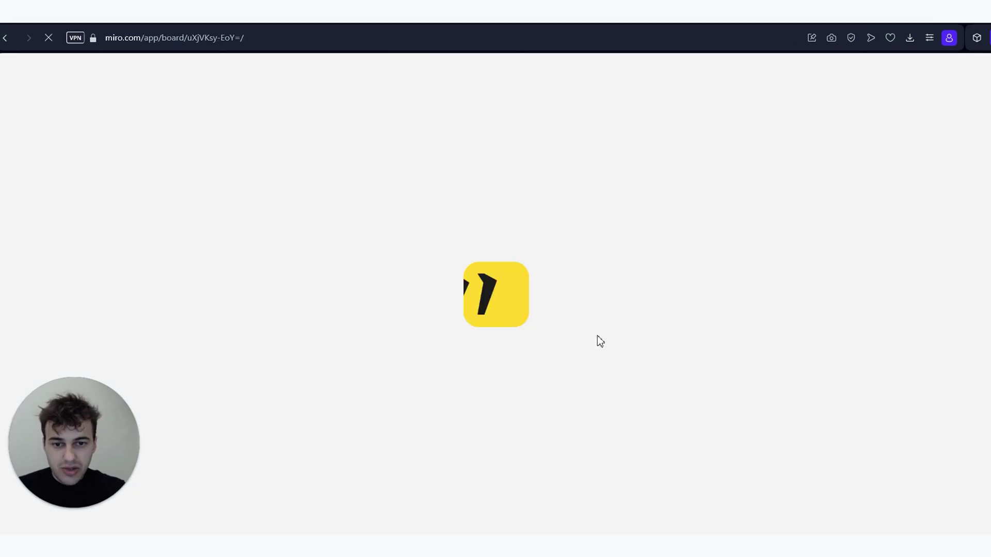
Duplicate Clients (Low-Ticket) below, rename it 'Costs', and begin a '$2400 - assistants' box under it
click(523, 287)
drag(545, 289, 556, 383)
double_click(564, 395)
text(Costs)
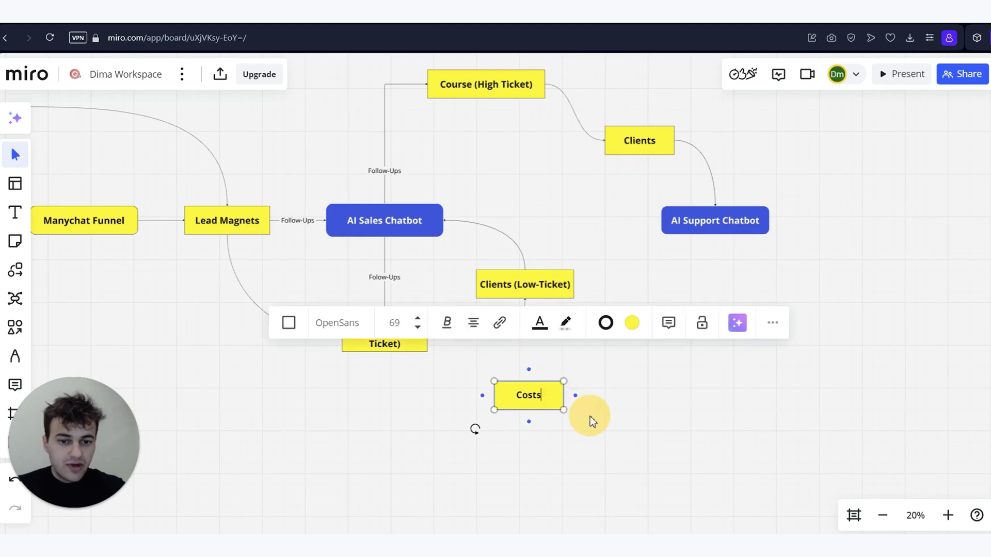
key(Tab)
text($2)
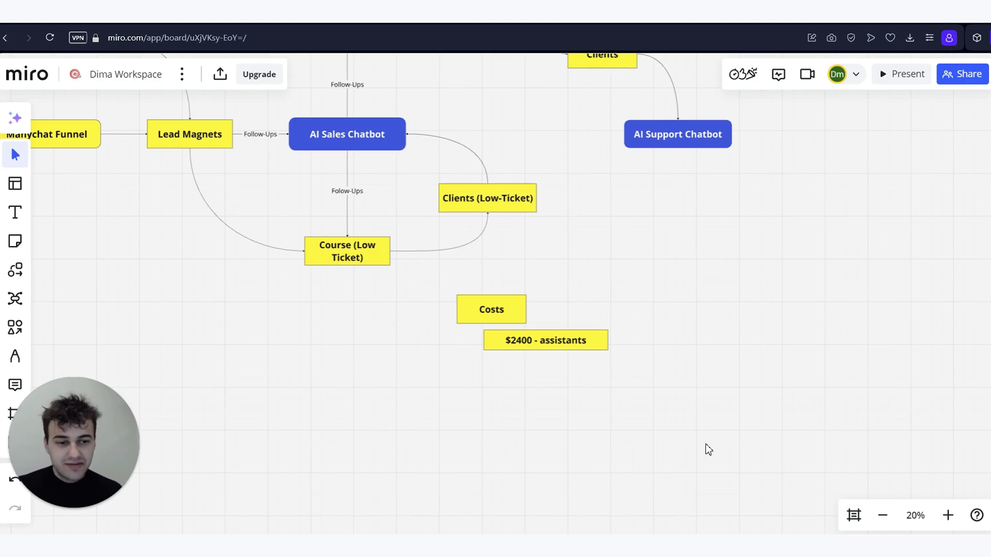
Duplicate the Costs box to its right and rename the copy 'Revenue'
scroll(674, 281, right, 2)
scroll(674, 282, down, 1)
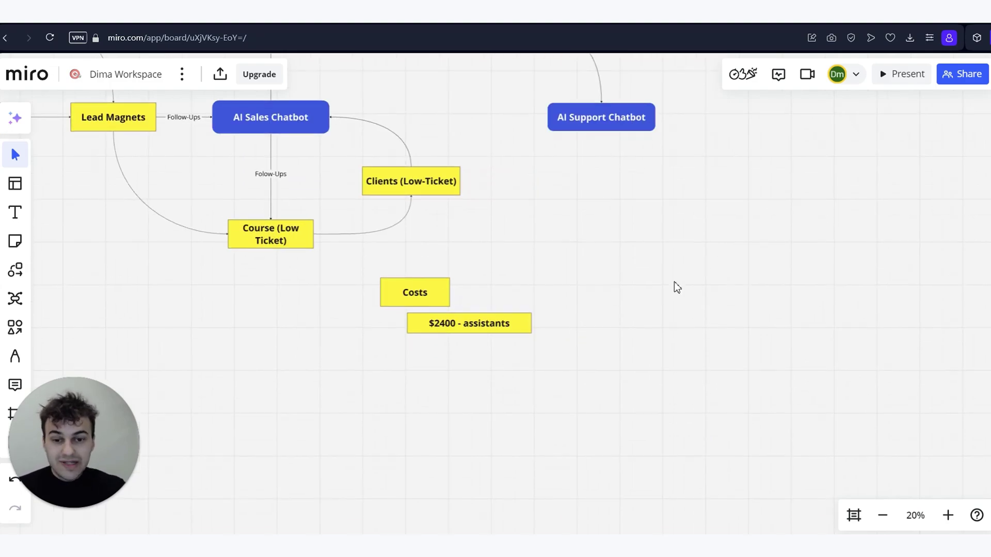
click(419, 287)
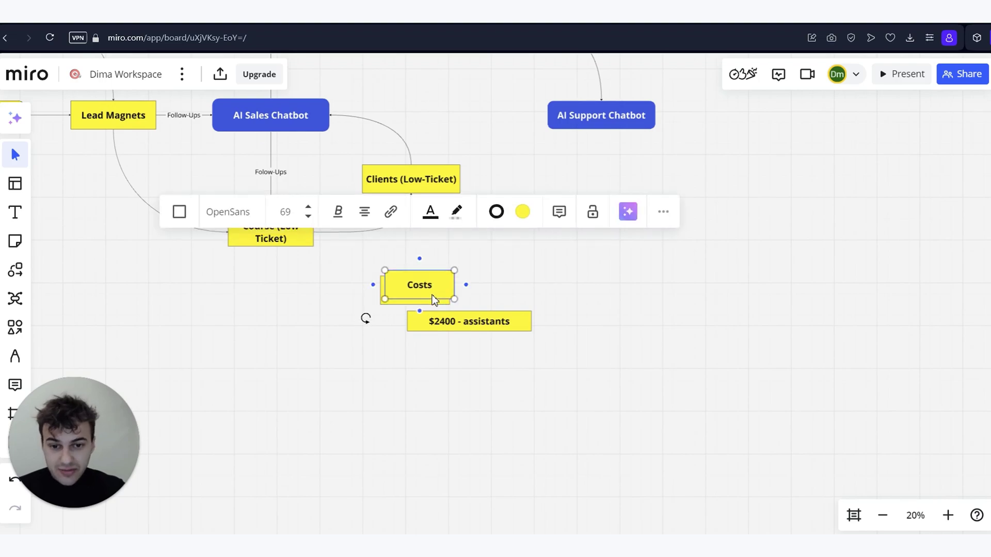
drag(433, 295, 650, 300)
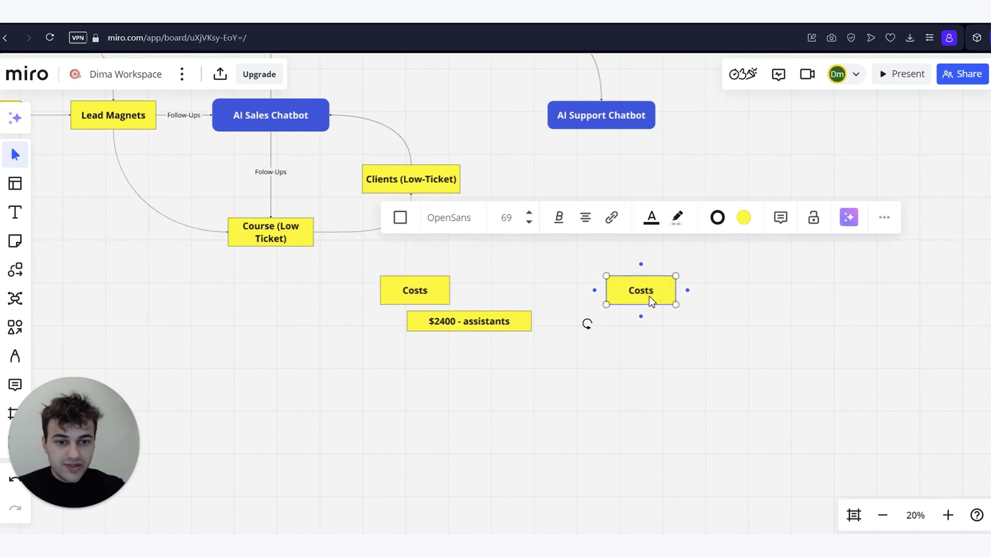
double_click(649, 299)
text(Revenue)
click(670, 367)
scroll(669, 368, right, 3)
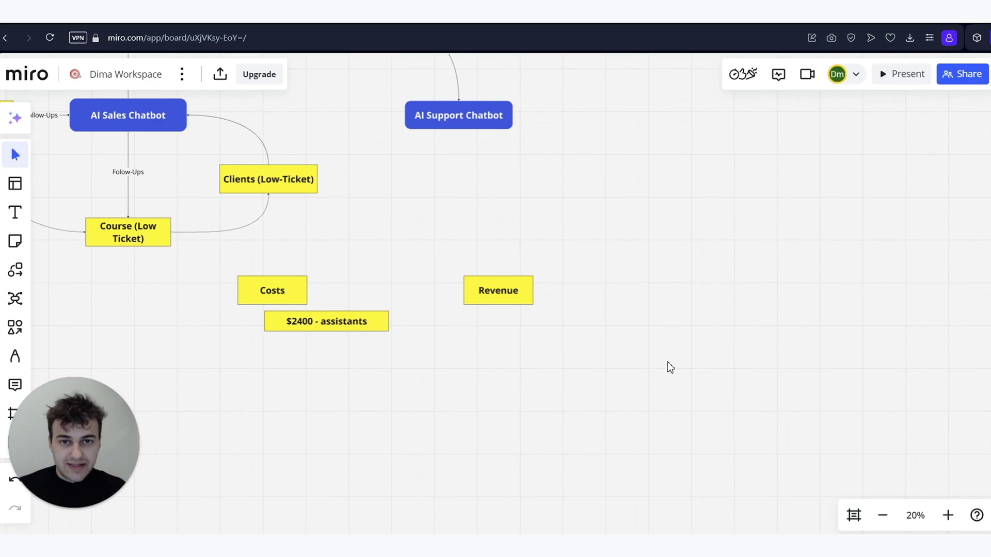
Copy the assistants box under Revenue and make it read '~ 500 courses bought / month'
click(376, 320)
drag(377, 320, 562, 324)
text(500 course)
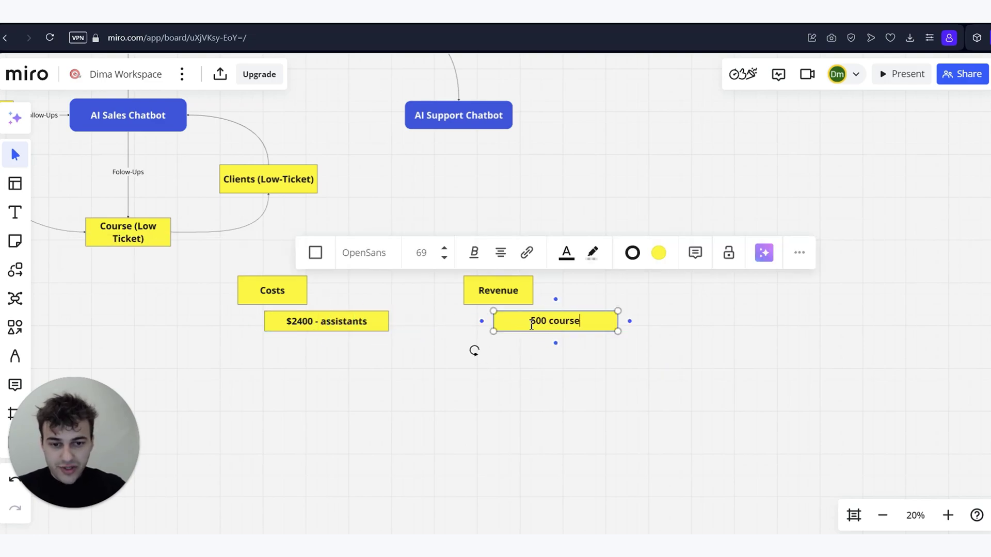
text(s bought / month)
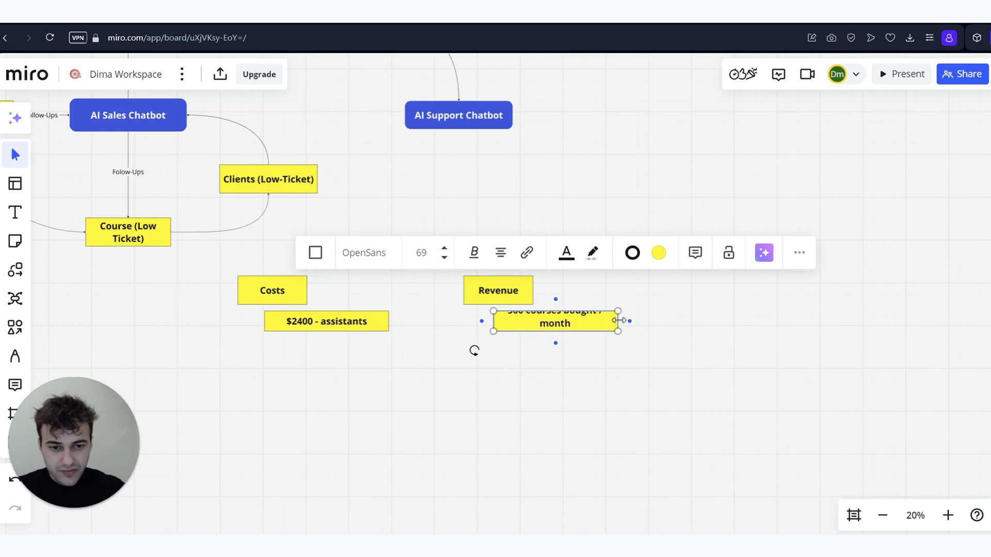
drag(619, 321, 653, 320)
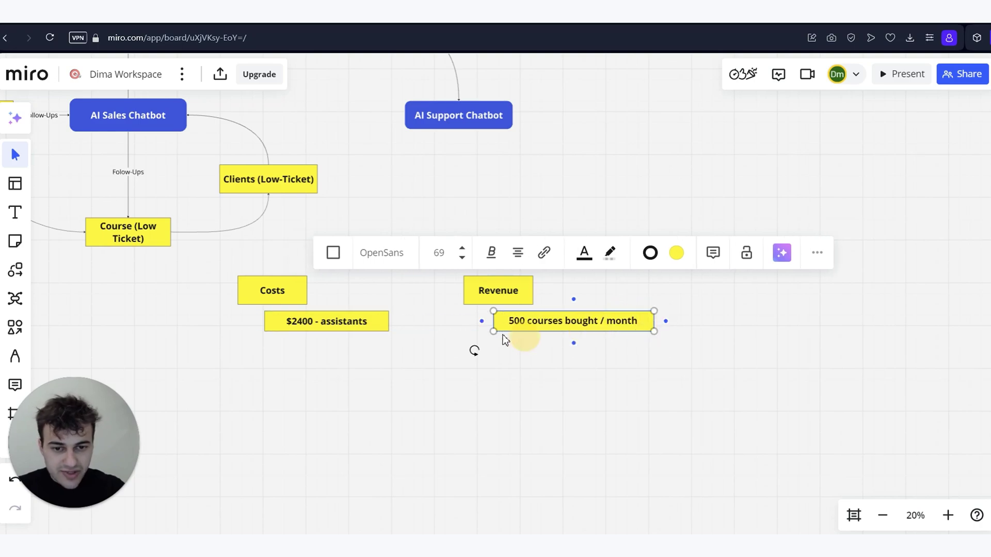
click(509, 321)
text($)
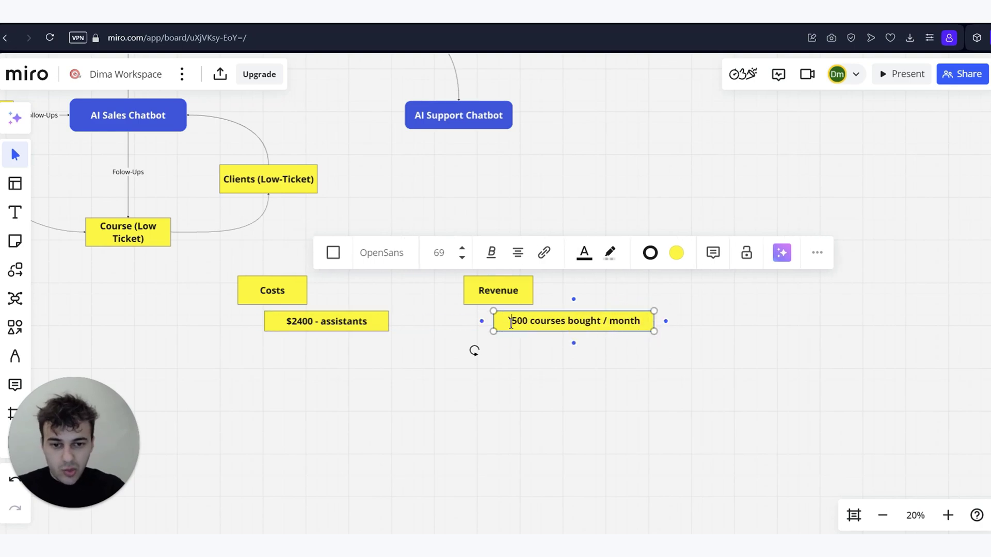
key(BackSpace)
text(~)
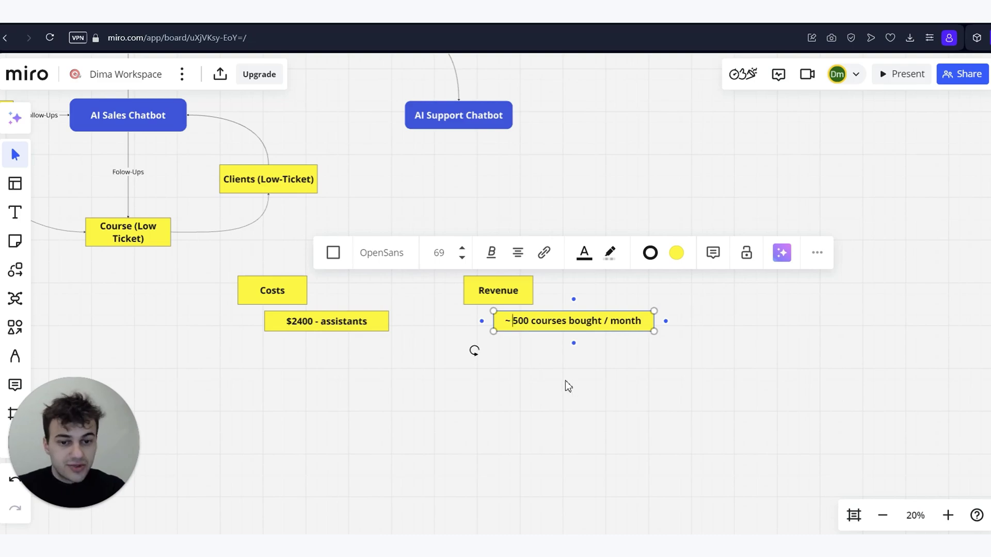
click(668, 331)
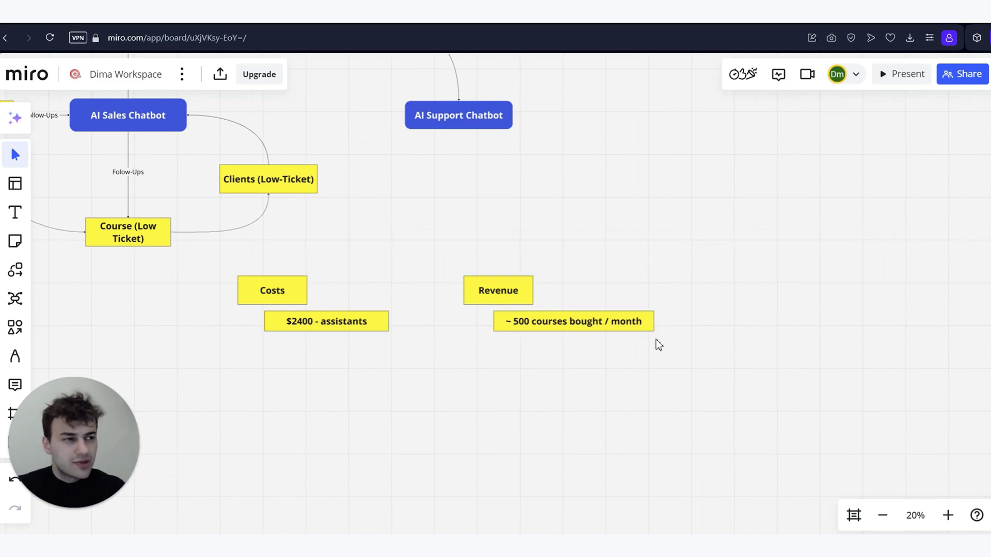
Add a widened copy below reading '~ 50 courses bought / month (content)'
click(581, 325)
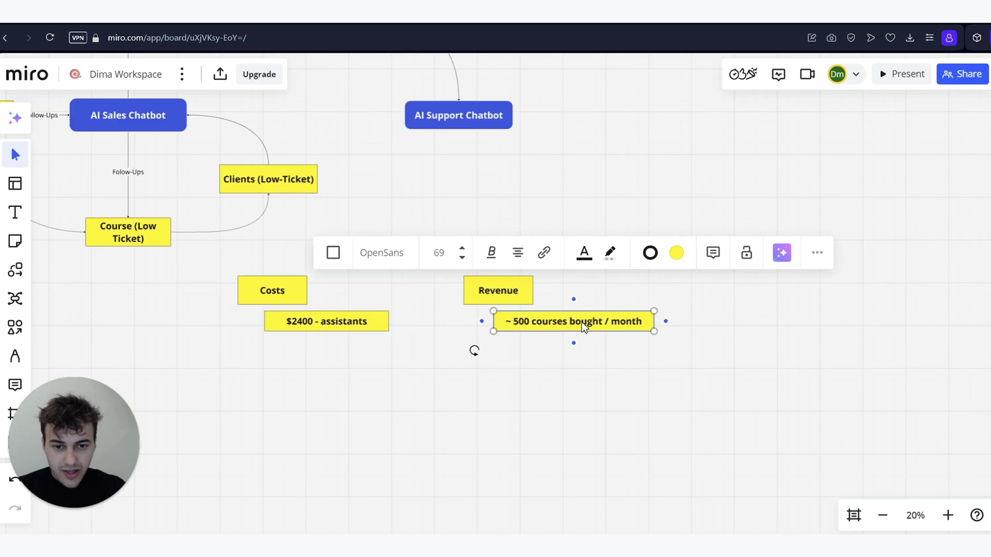
alt+drag(581, 330, 572, 357)
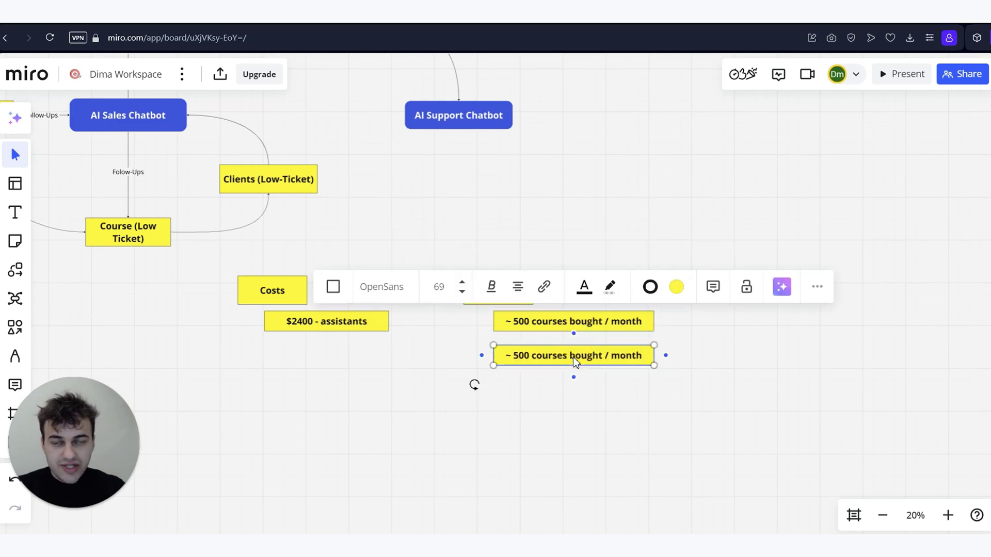
double_click(521, 356)
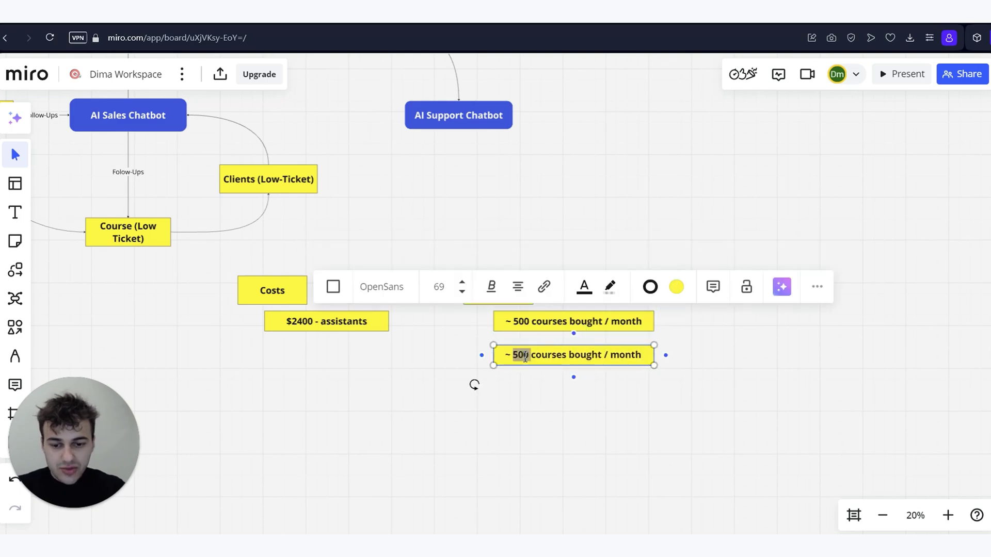
text(50)
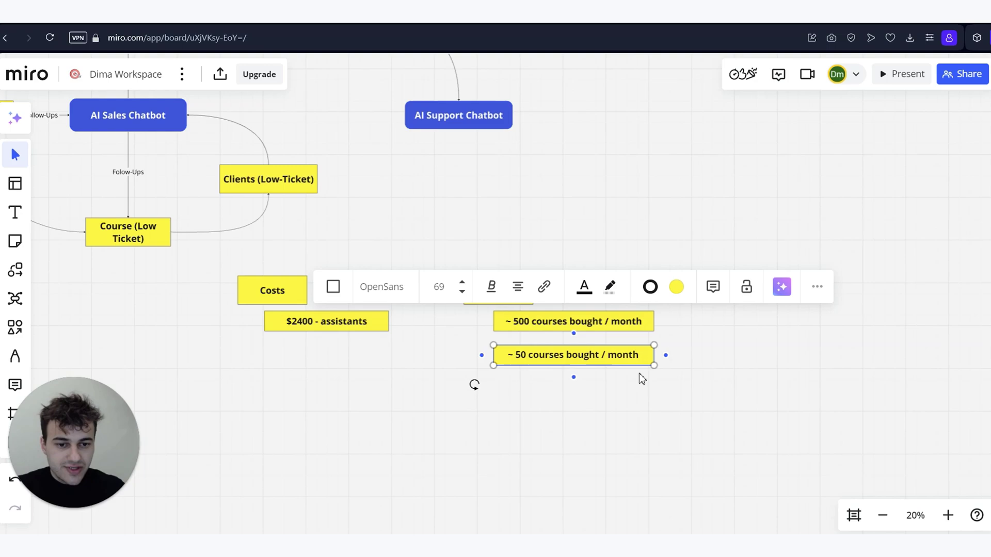
click(643, 356)
text((content)
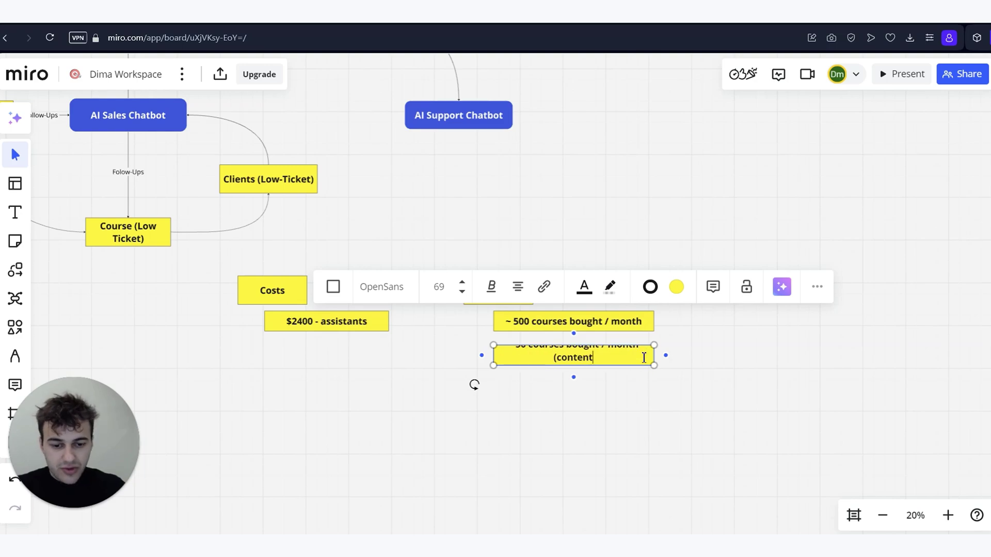
text())
drag(655, 356, 691, 358)
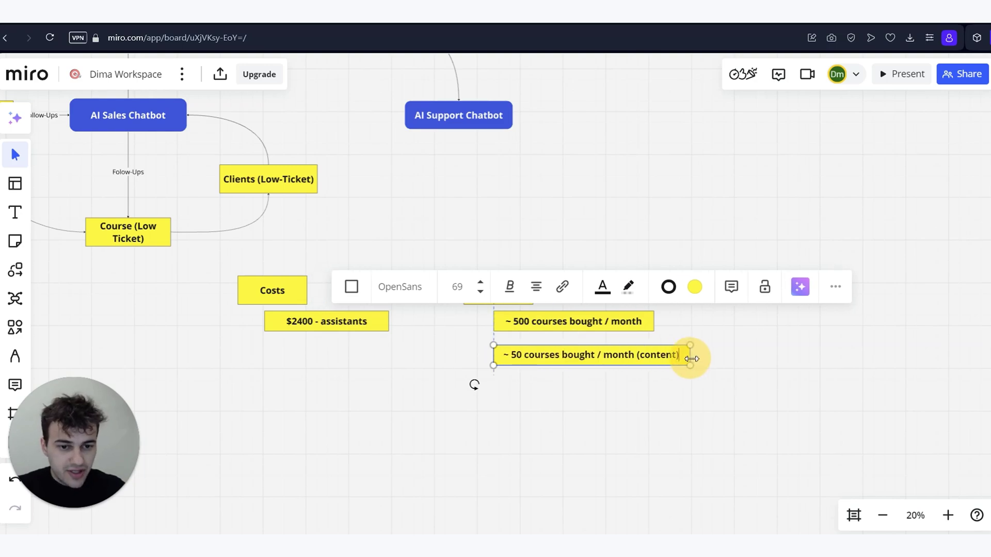
click(330, 412)
scroll(331, 411, left, 9)
scroll(330, 412, up, 3)
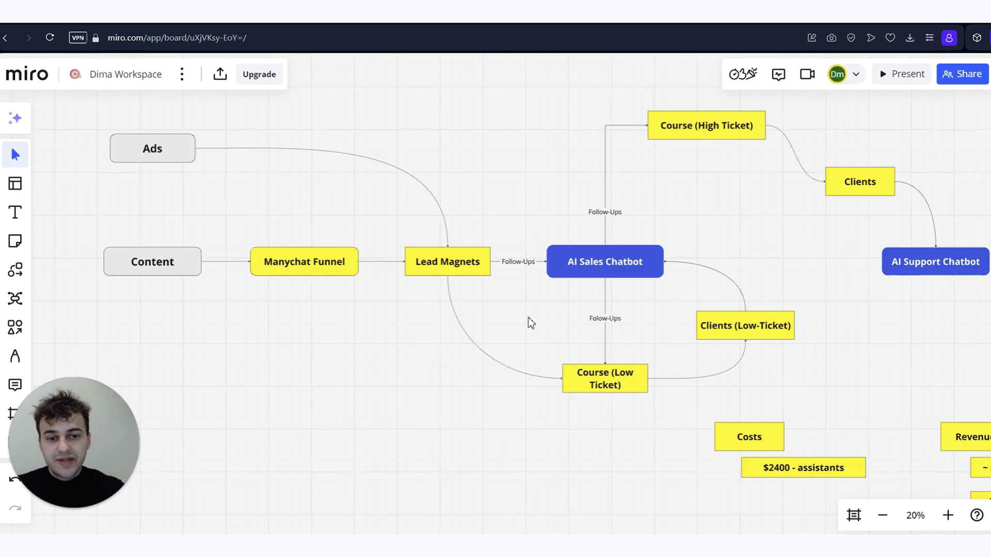
scroll(599, 342, right, 5)
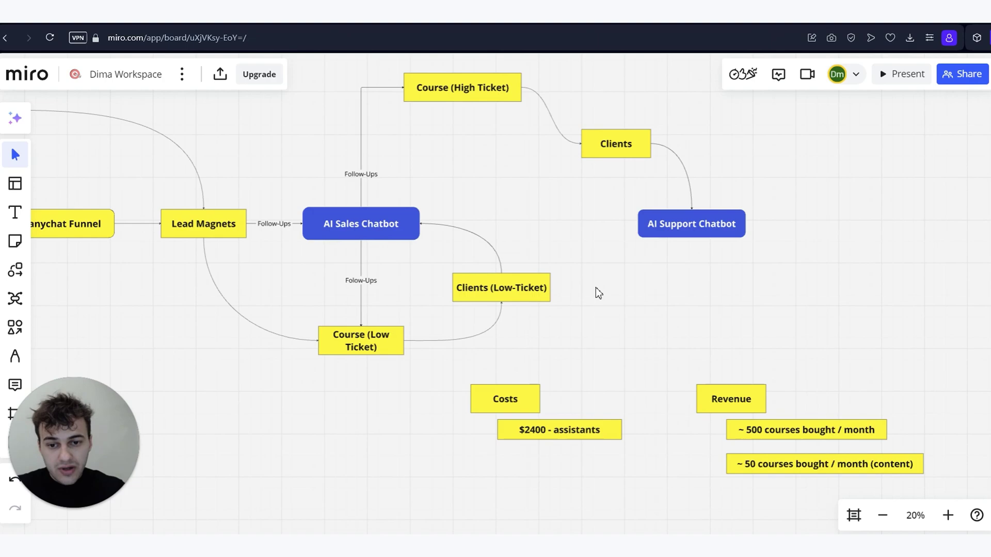
Copy the content note to the right and retype it as '$47, $97'
scroll(685, 287, right, 7)
scroll(686, 287, down, 3)
click(528, 303)
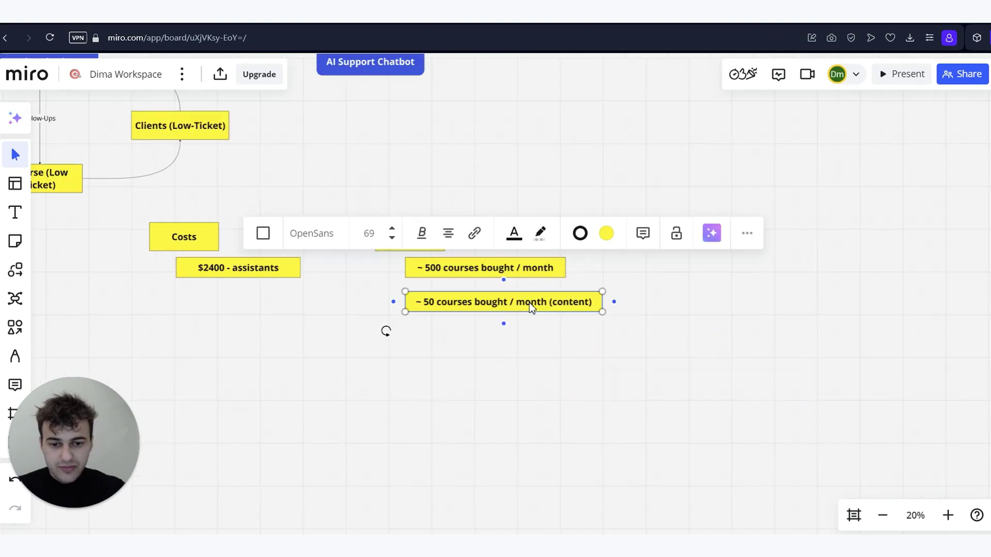
alt+drag(528, 303, 735, 316)
scroll(683, 358, right, 3)
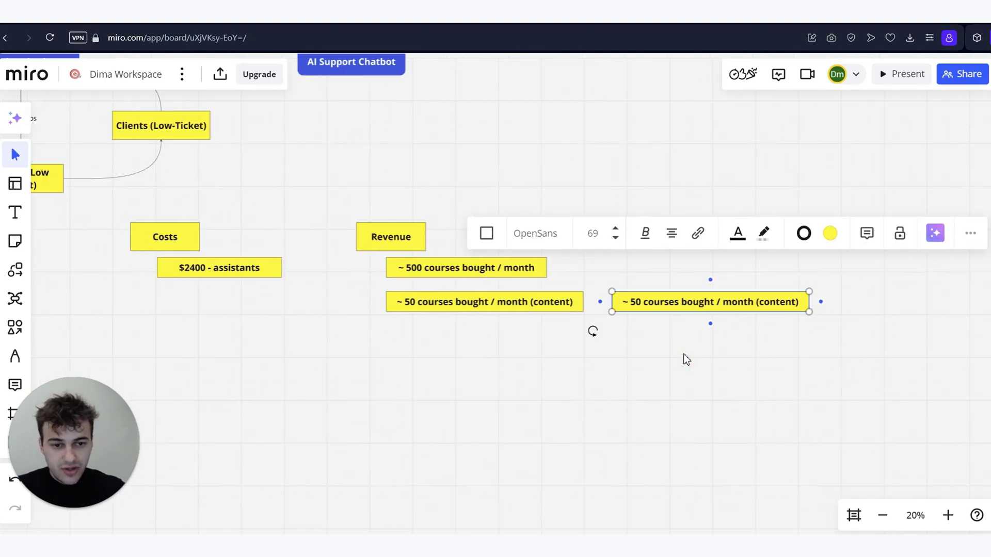
double_click(607, 300)
text($47)
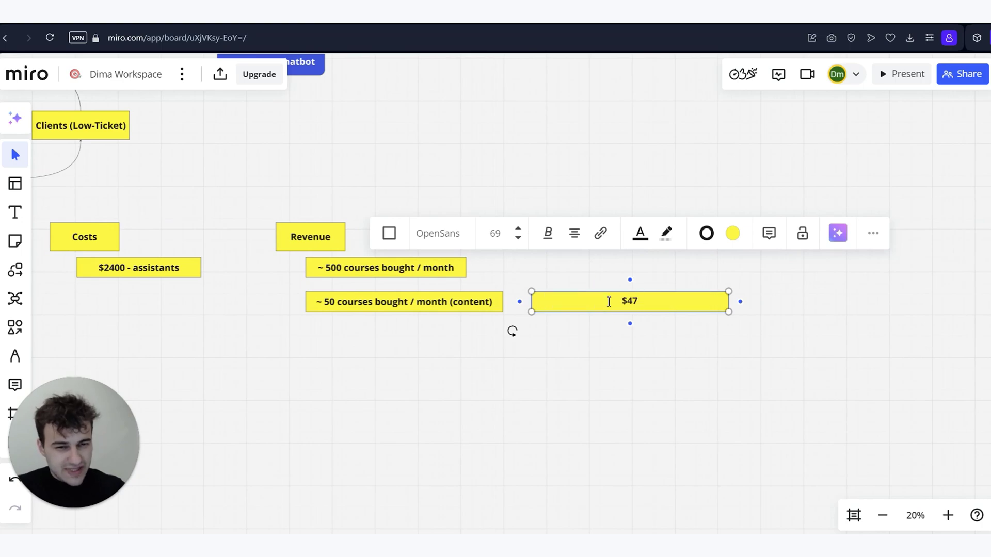
text(, )
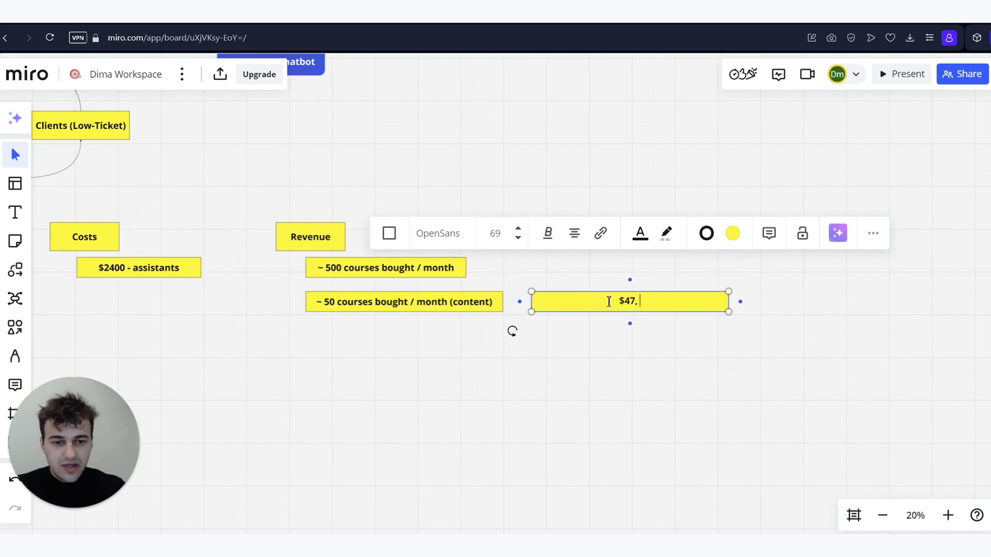
text(100)
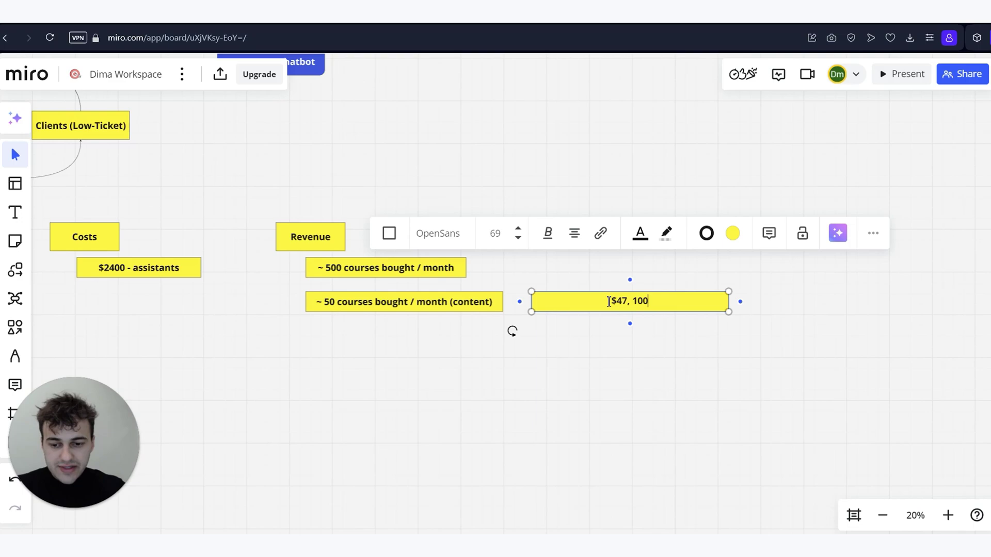
key(BackSpace)
key(BackSpace)
key(BackSpace)
text(9)
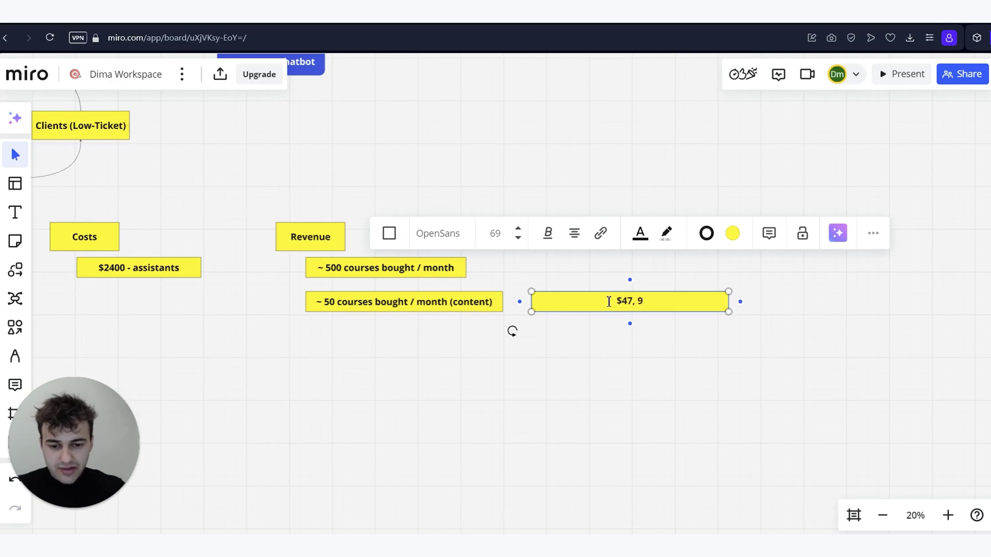
text(7)
key(Left)
key(Left)
text($)
key(Escape)
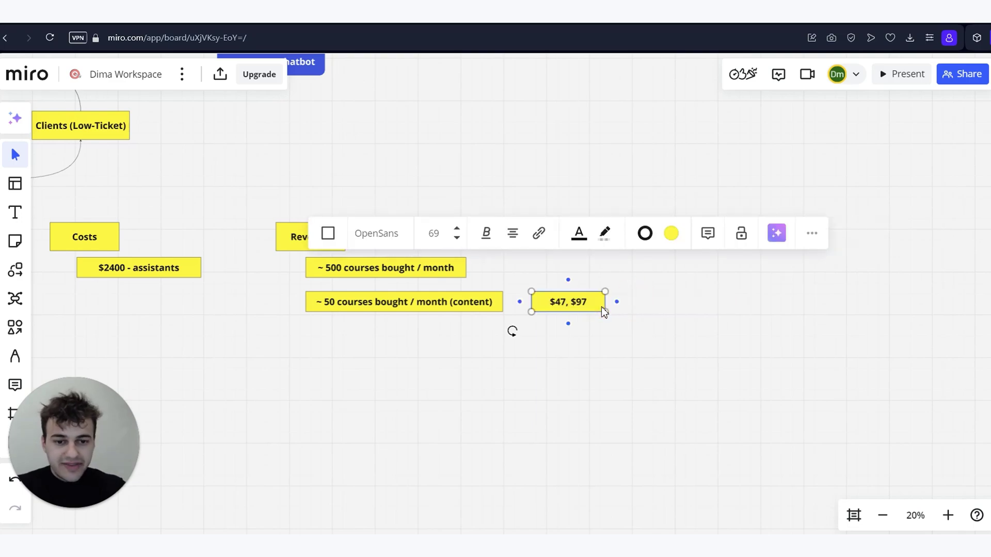
Duplicate the price note further right and change it to '95% 5%'
key(ctrl+d)
drag(602, 306, 732, 304)
text(95% 5%)
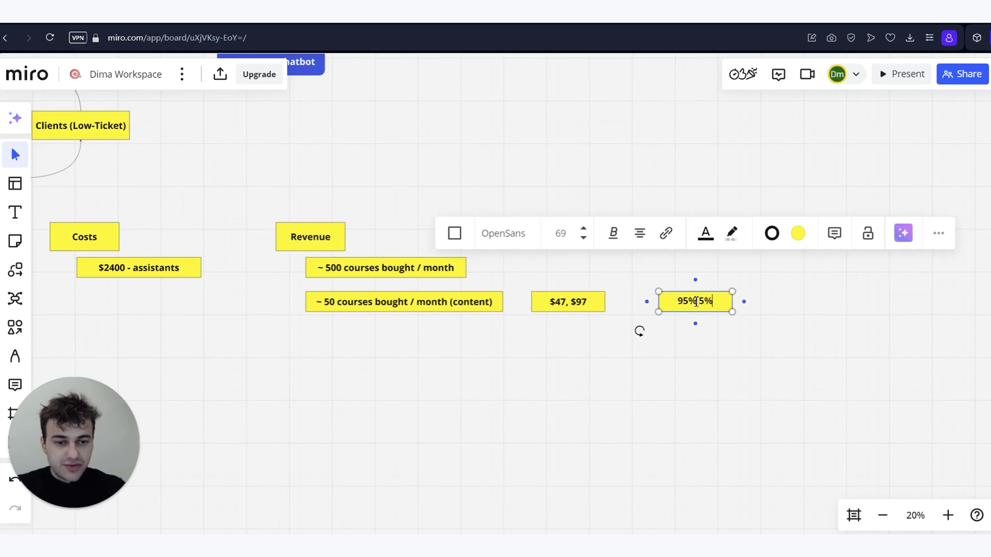
key(alt+Tab)
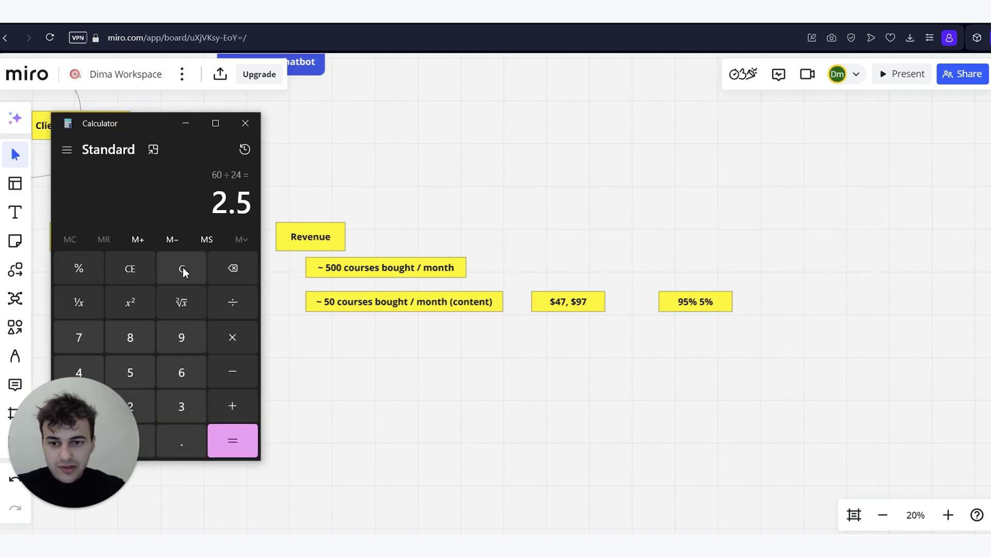
Clear Calculator and compute 50 × 0.95, giving 47.5
click(184, 269)
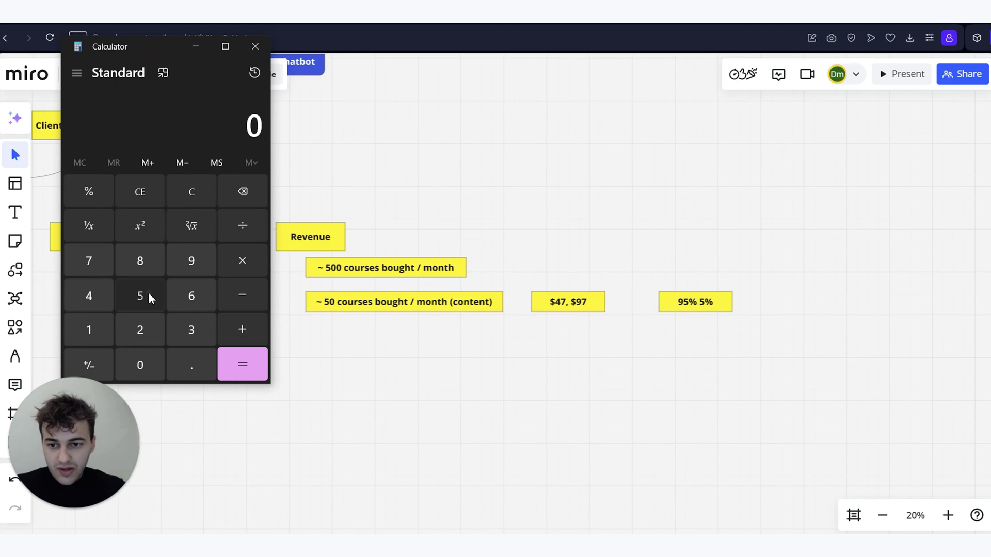
click(148, 295)
click(140, 364)
click(240, 262)
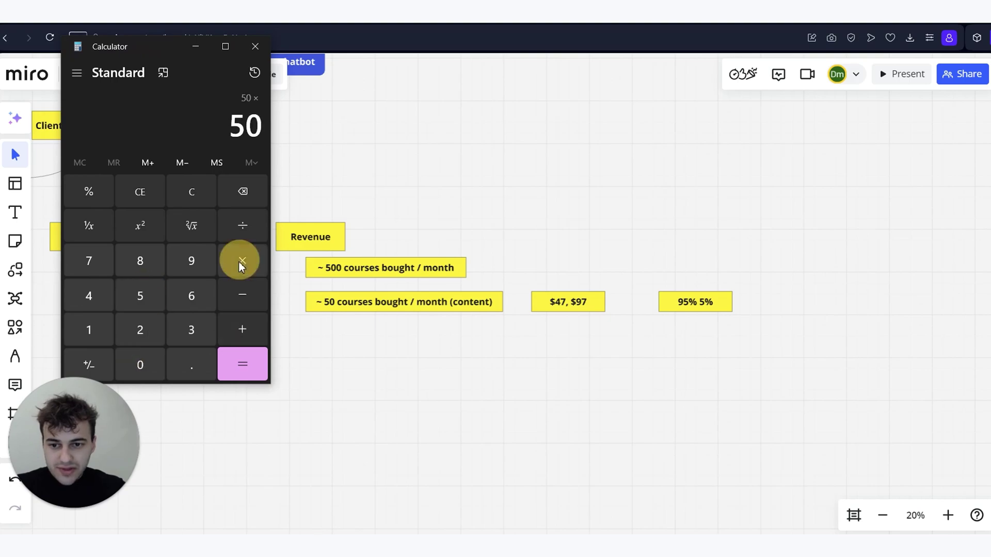
text(0.95)
key(Return)
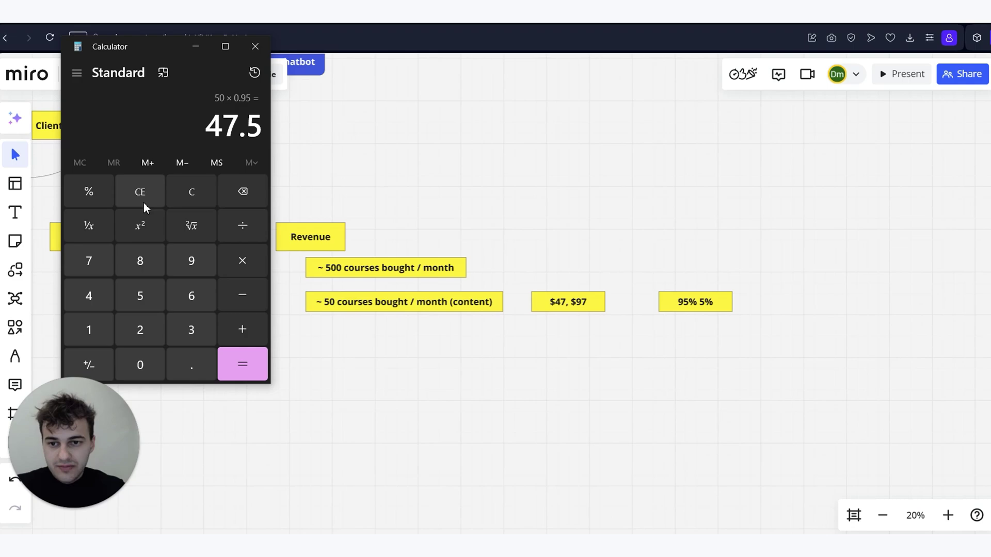
Clear the result, compute 47 × 47 = 2,209, and select the result to copy it
click(176, 194)
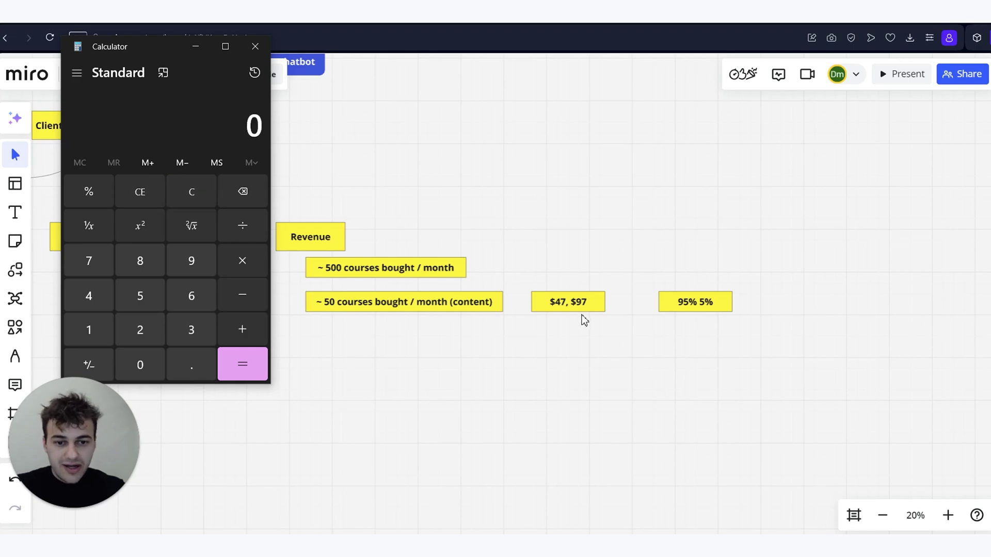
click(88, 303)
click(90, 258)
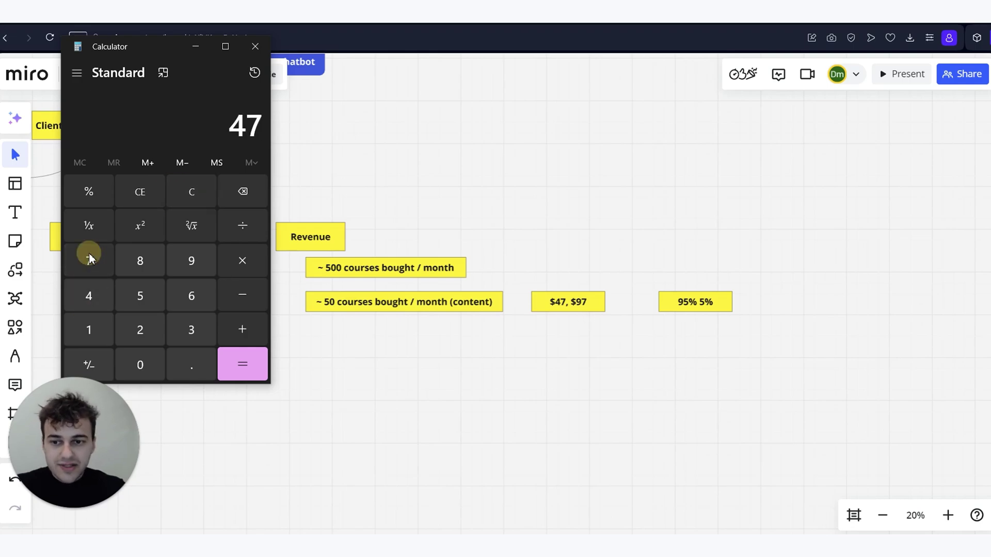
click(245, 260)
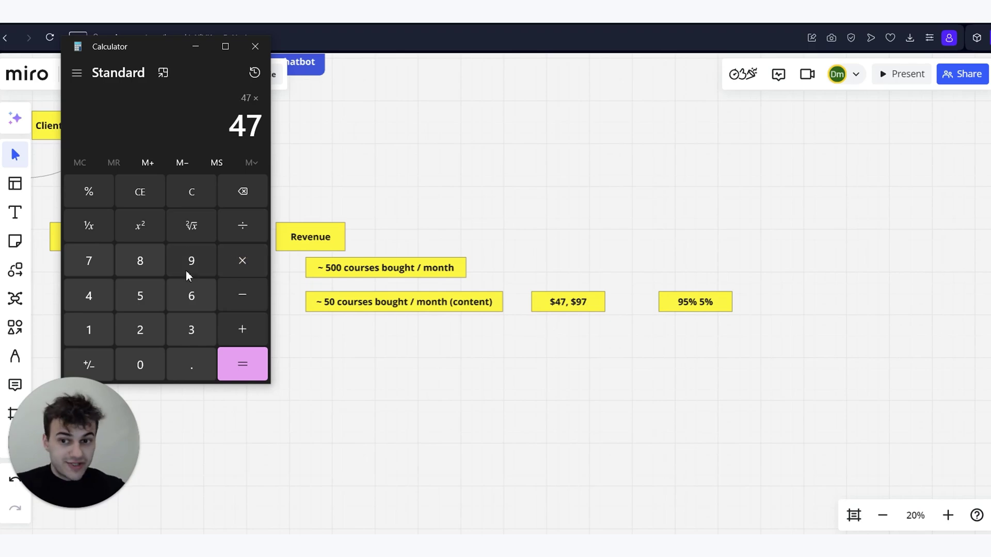
click(233, 366)
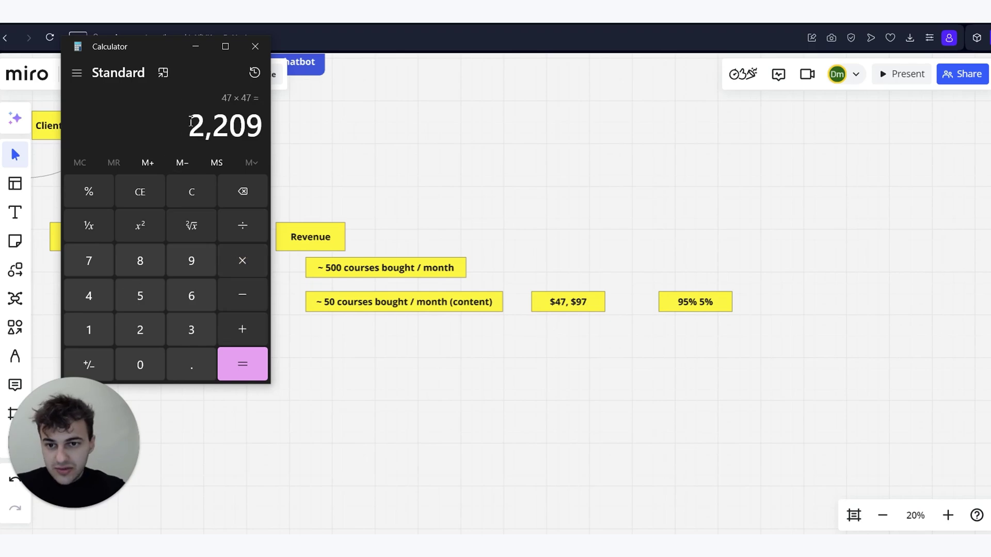
drag(190, 118, 293, 139)
click(146, 128)
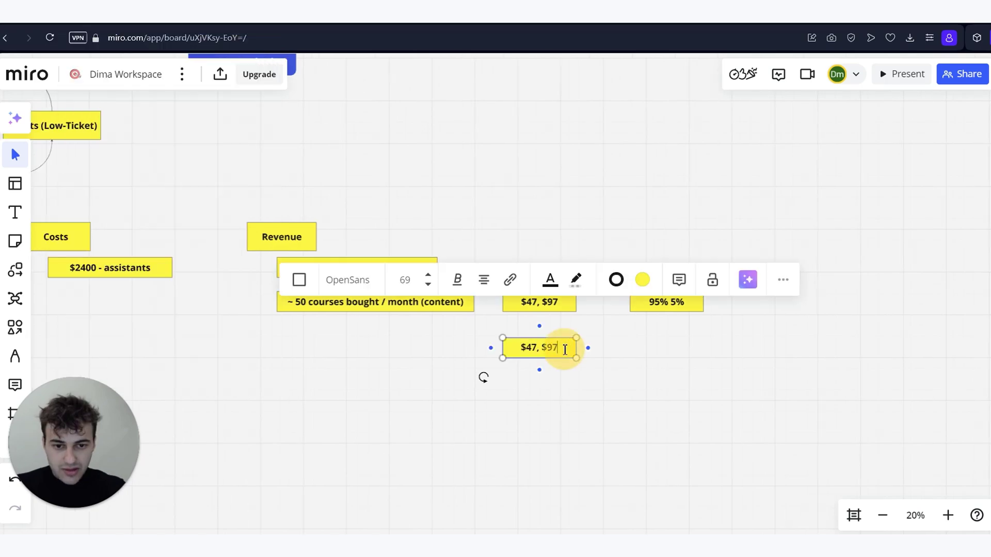
Place a copy of the price note below it and paste in the $2209 total
drag(558, 348, 530, 351)
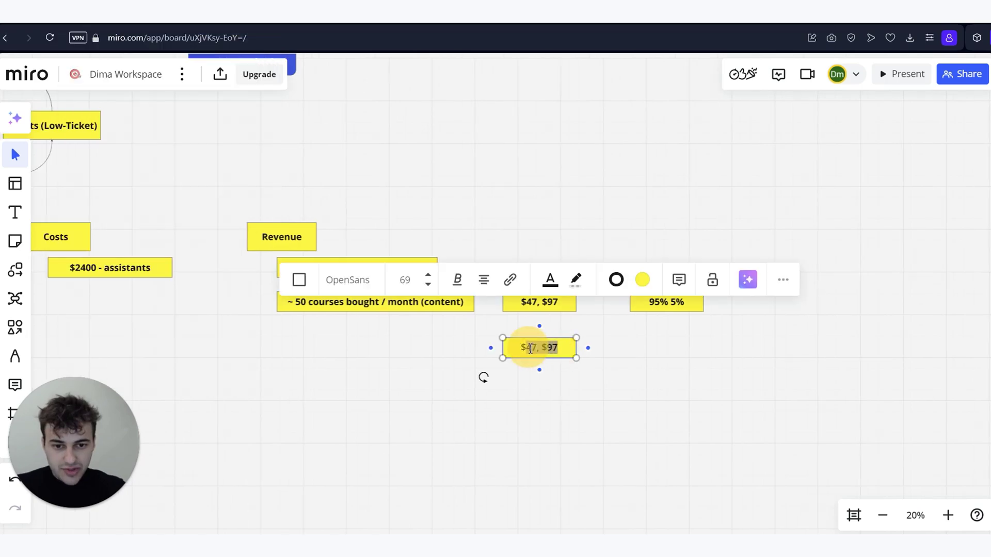
text(2209)
click(637, 370)
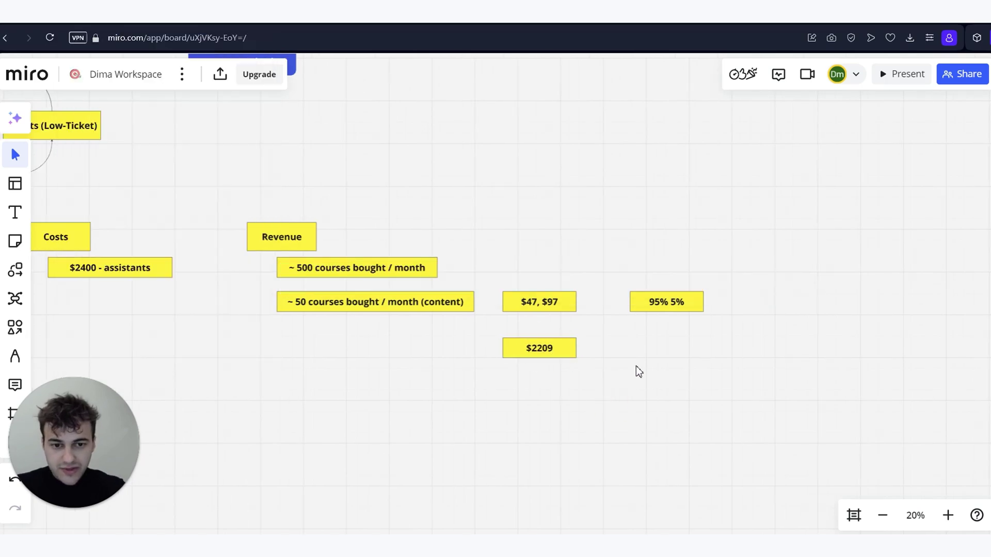
scroll(636, 366, right, 1)
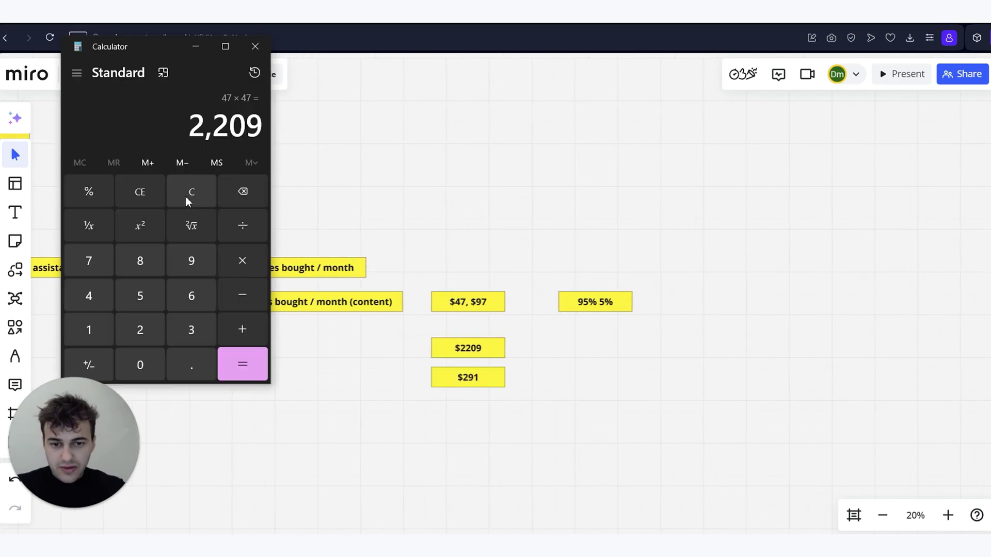
In Calculator, compute 97 × 3 = 291, then add 2209 for a total of 2500
click(187, 193)
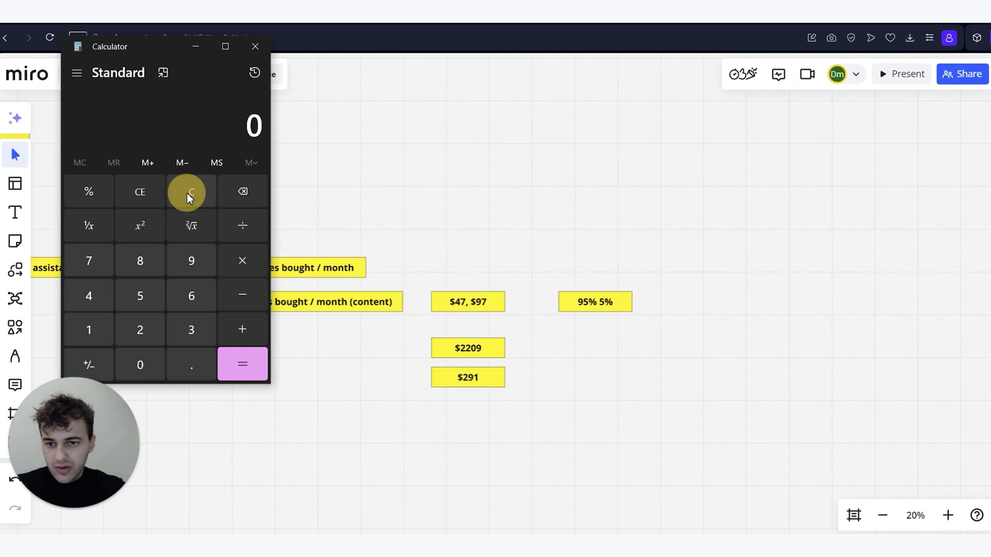
text(97*3)
click(243, 367)
click(239, 330)
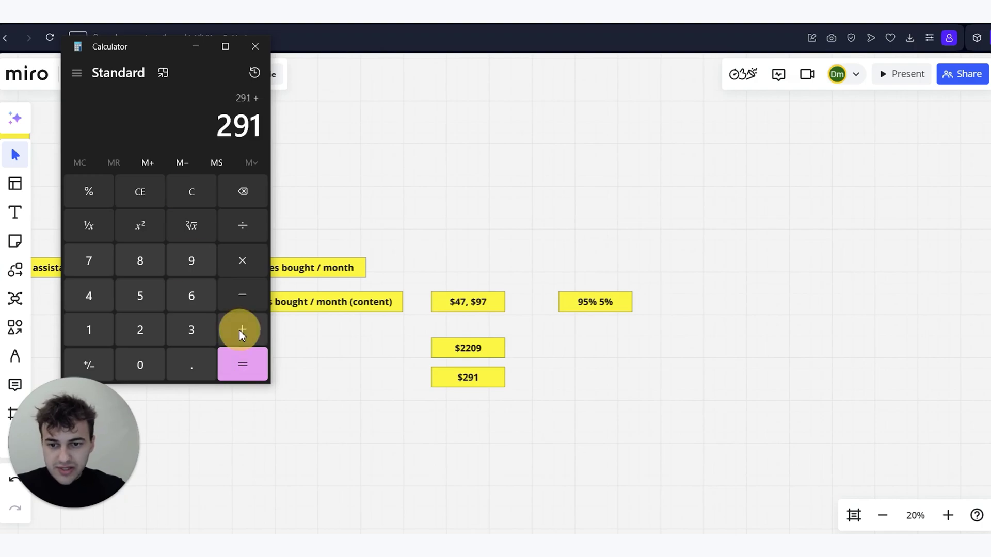
text(2209)
key(Return)
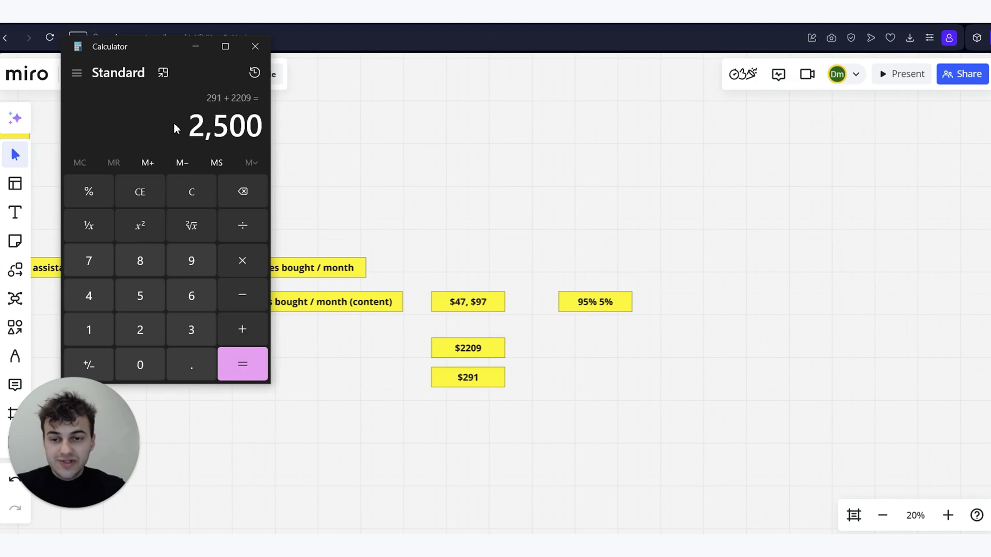
Move the $2500 note left beneath Revenue and shift the Costs and $2400 notes lower
click(518, 402)
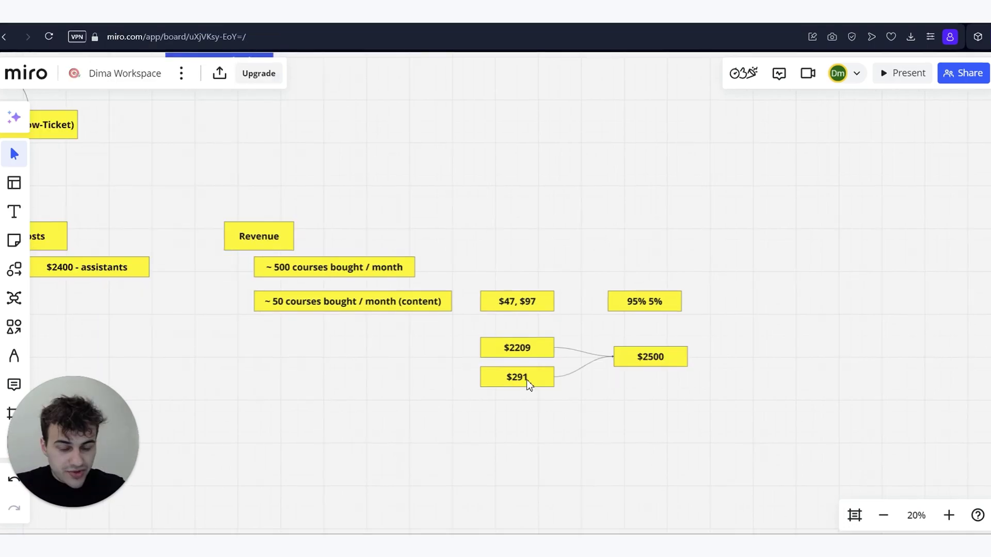
scroll(526, 382, left, 3)
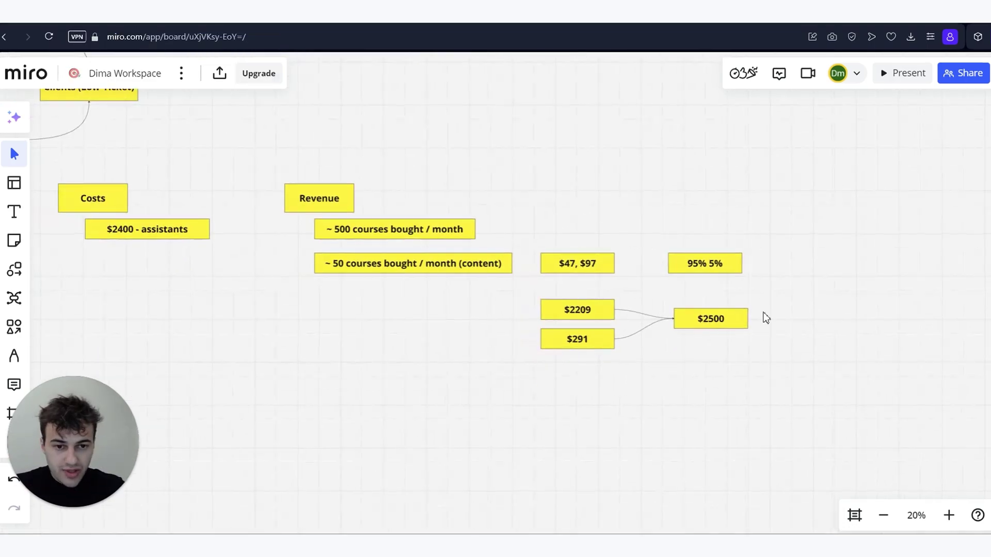
click(645, 317)
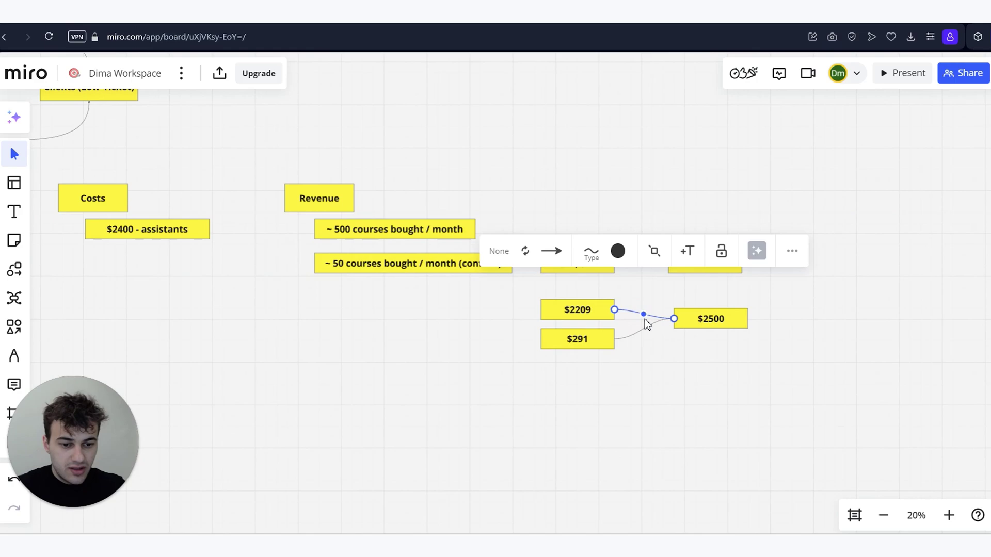
drag(711, 318, 339, 335)
scroll(286, 323, left, 3)
drag(239, 161, 301, 366)
click(315, 332)
Write 'time spent for content creation + posting content - editing' in the copied note below $2400 - assistants
double_click(300, 366)
text(time spent for )
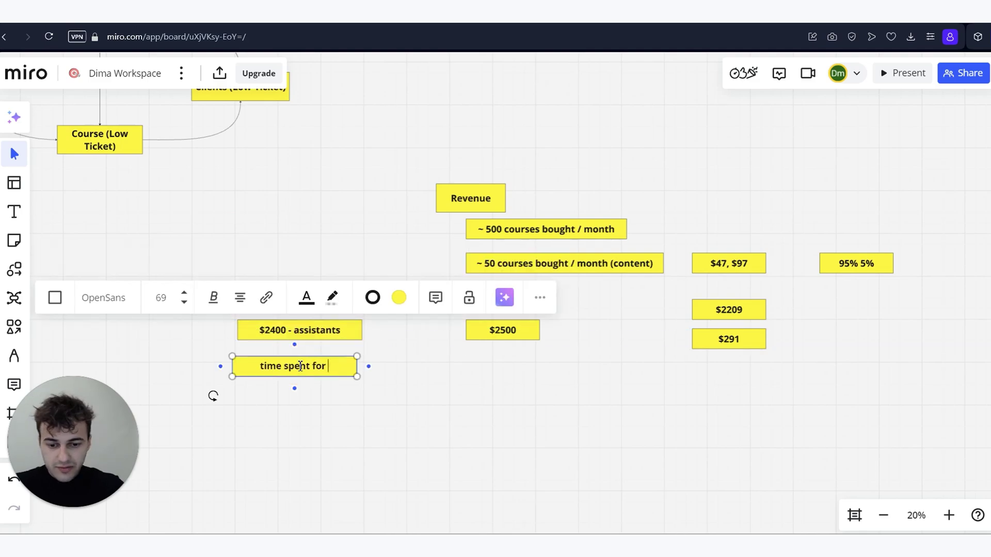
text(content creation)
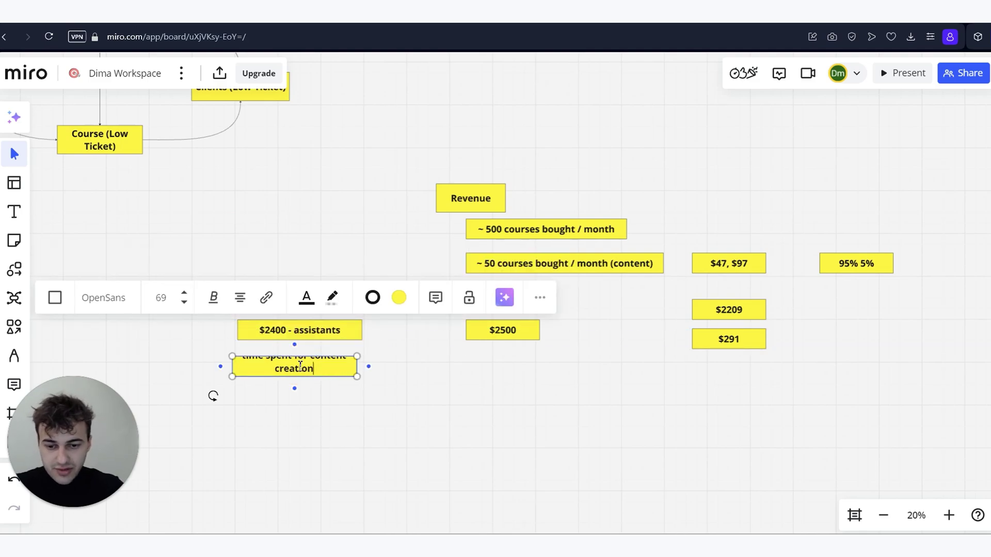
text( + posting co)
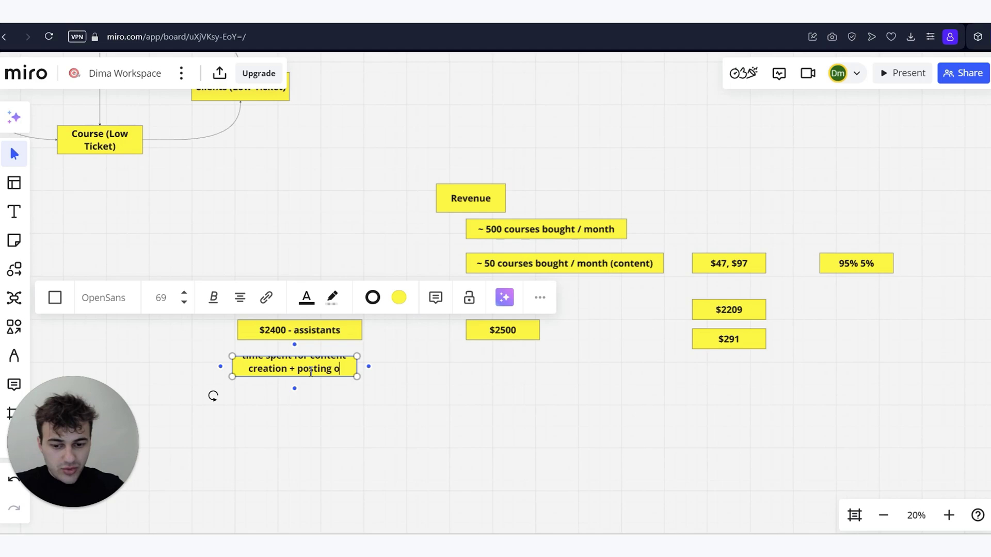
text(ntent)
key(Escape)
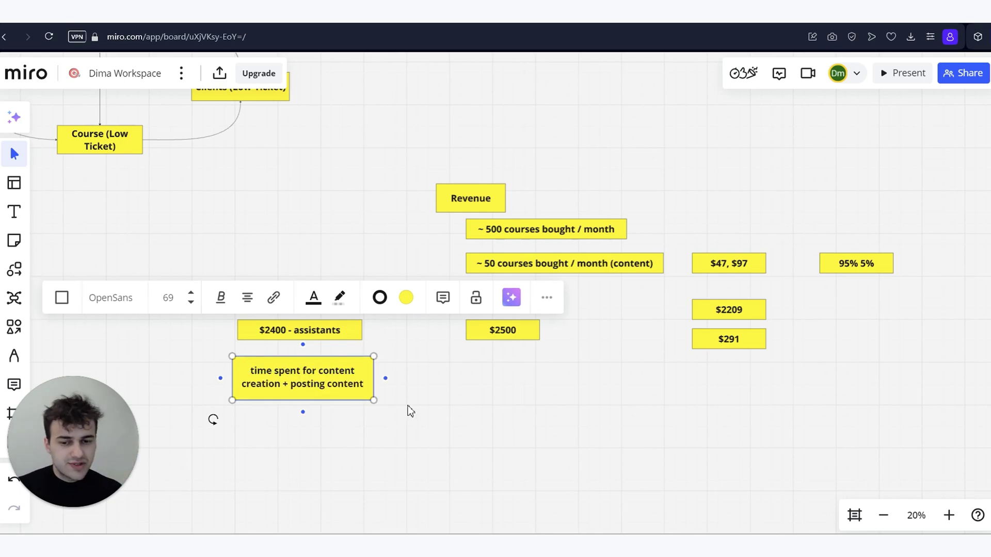
key(Return)
text(- editing)
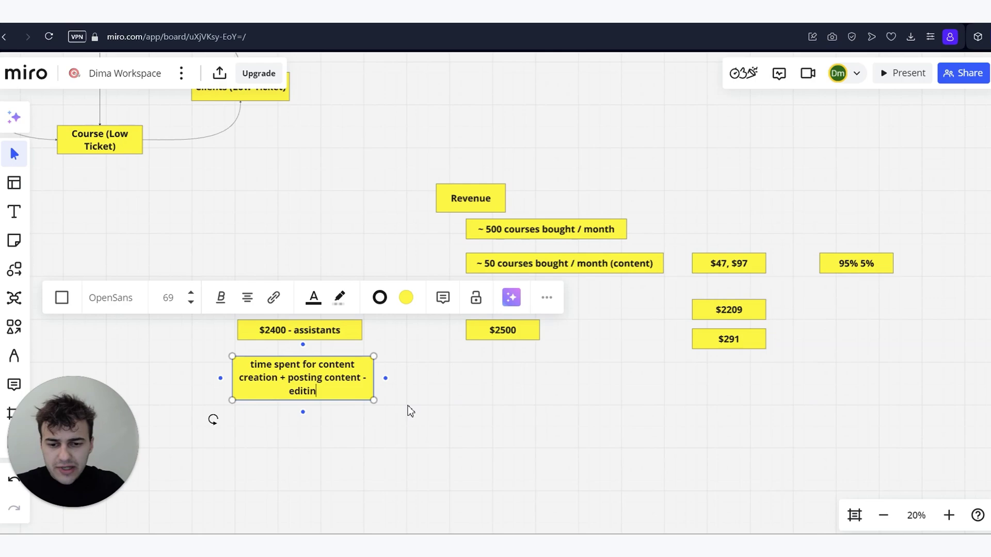
click(470, 377)
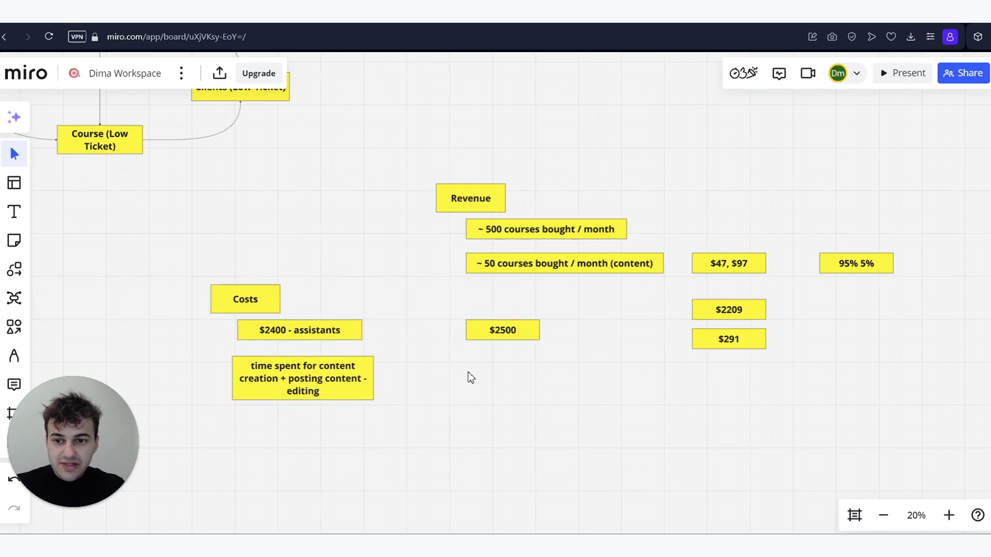
scroll(332, 303, down, 4)
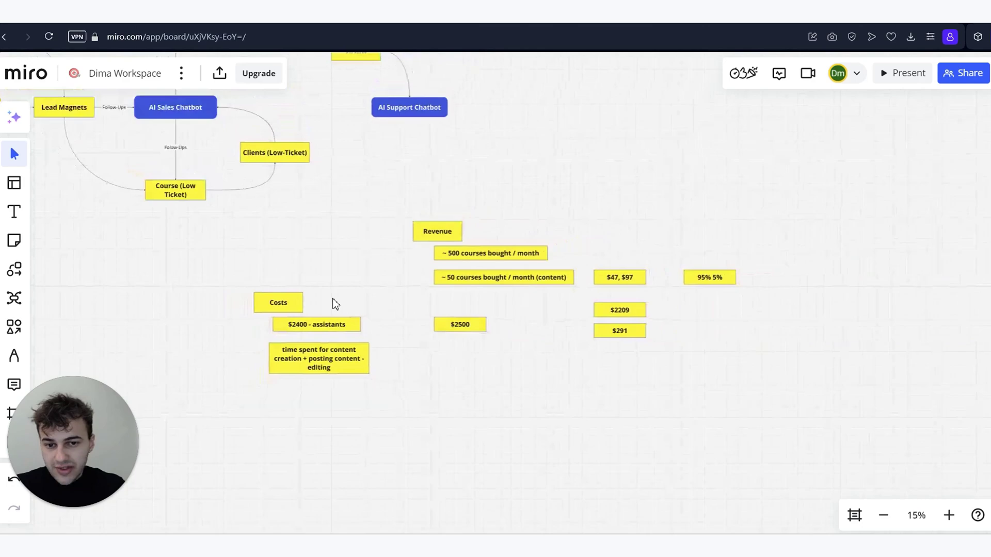
scroll(333, 302, down, 3)
scroll(451, 341, left, 2)
scroll(372, 292, left, 1)
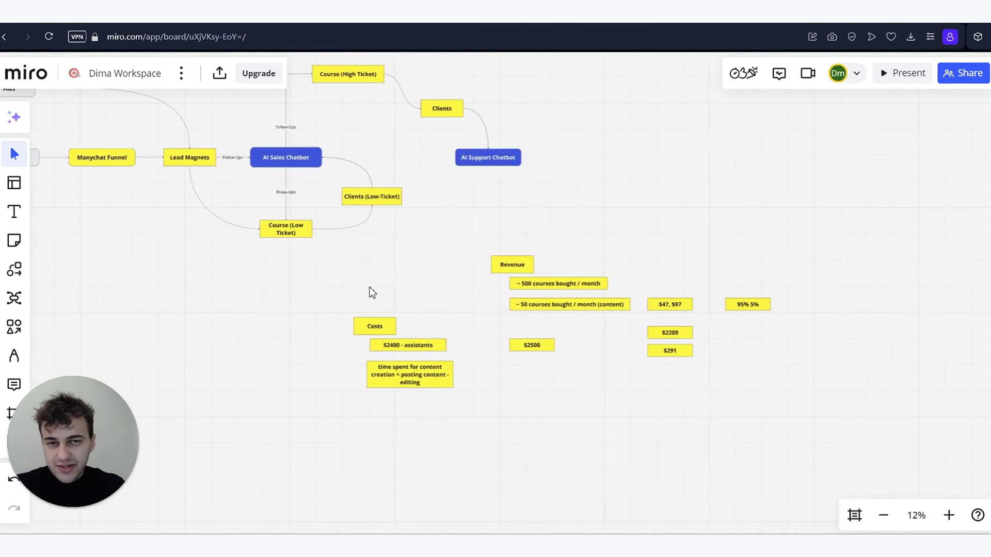
scroll(371, 293, left, 1)
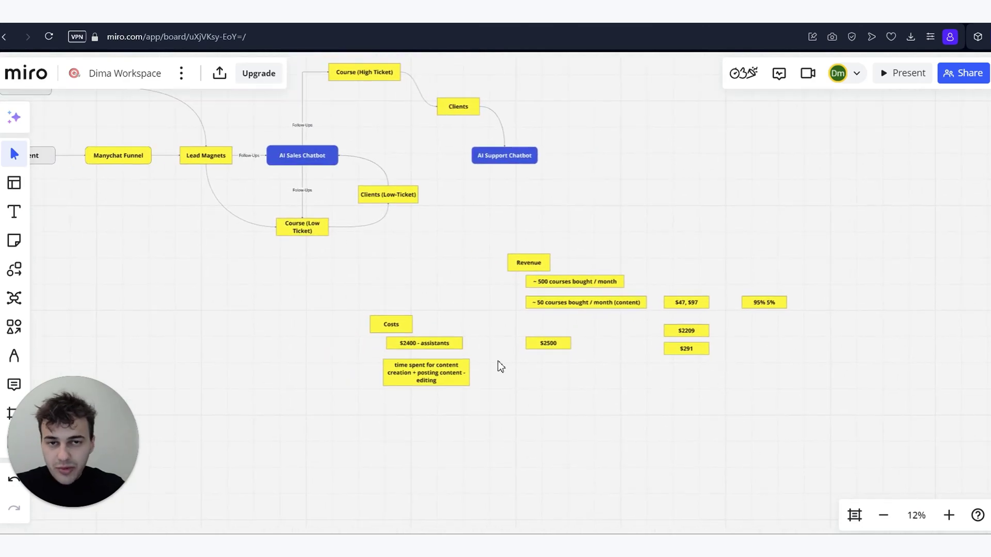
scroll(500, 366, up, 6)
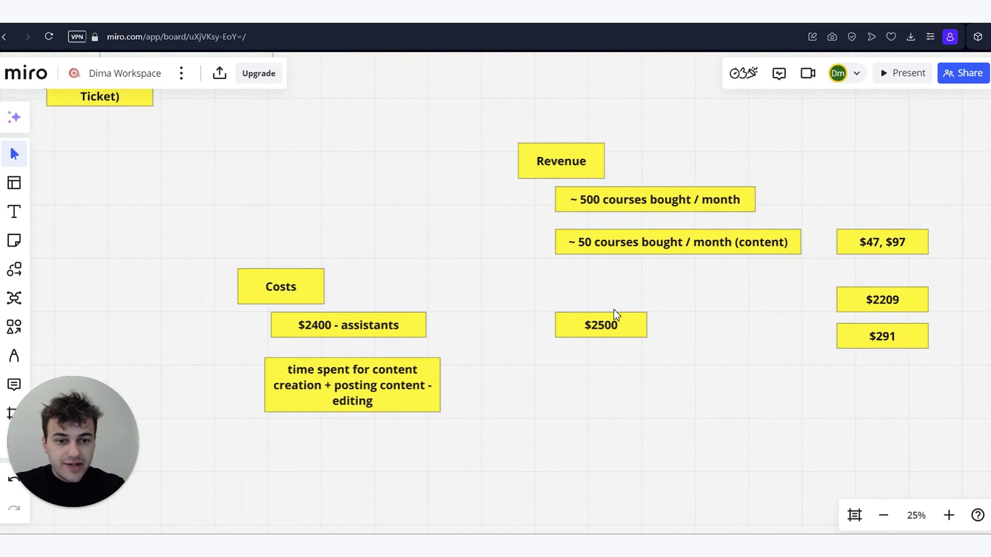
scroll(614, 309, down, 3)
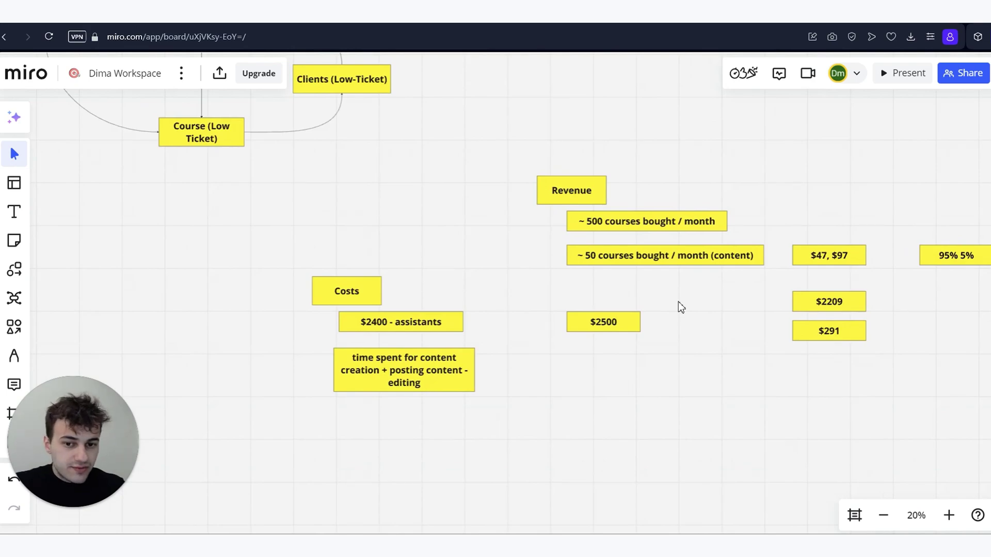
scroll(678, 302, right, 2)
scroll(678, 302, up, 1)
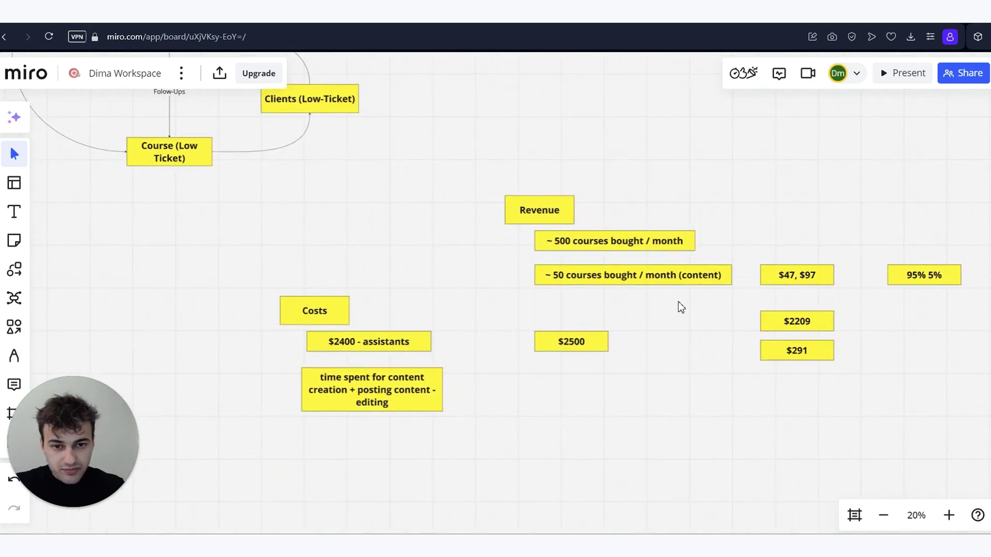
scroll(455, 320, down, 1)
scroll(456, 320, left, 1)
scroll(506, 319, up, 2)
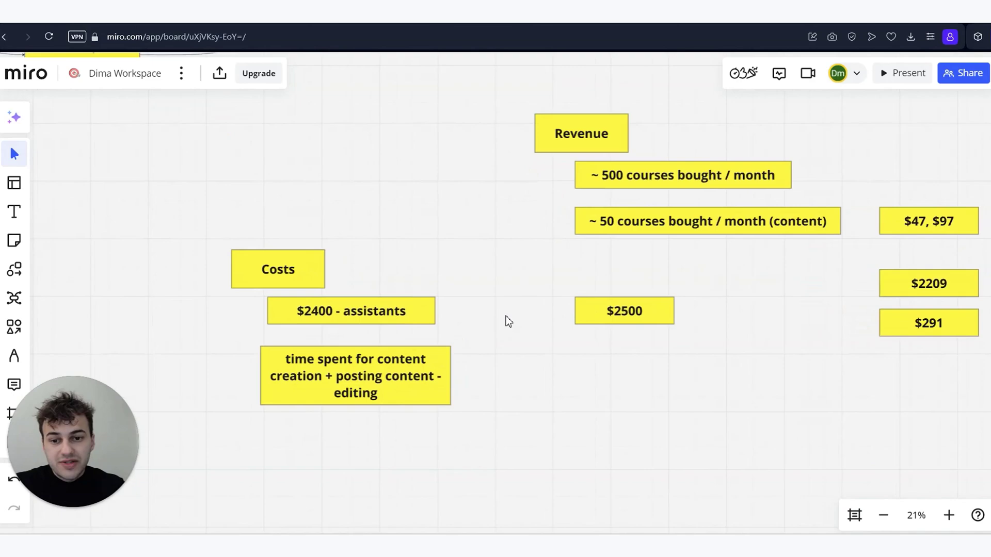
scroll(508, 321, down, 1)
scroll(508, 321, left, 2)
scroll(508, 321, up, 3)
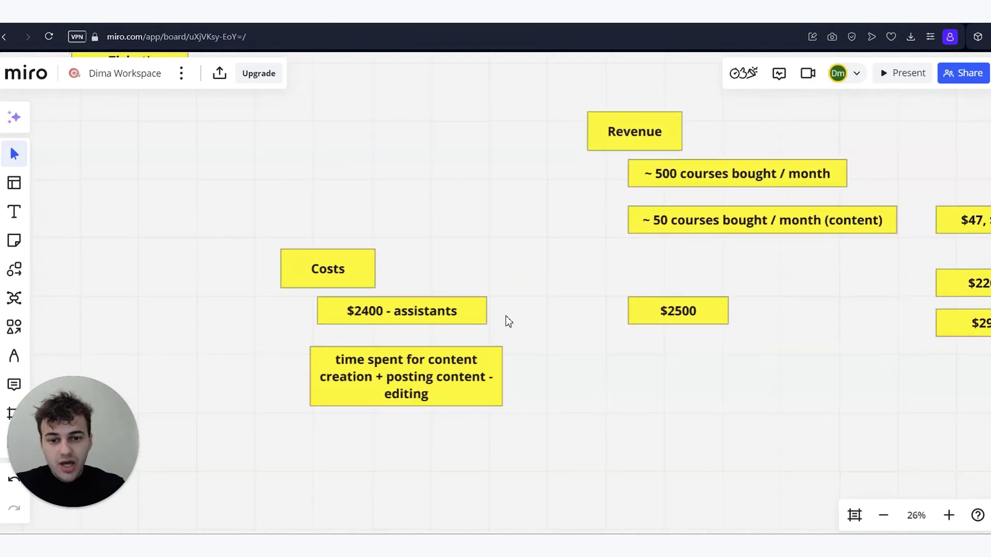
scroll(507, 321, up, 2)
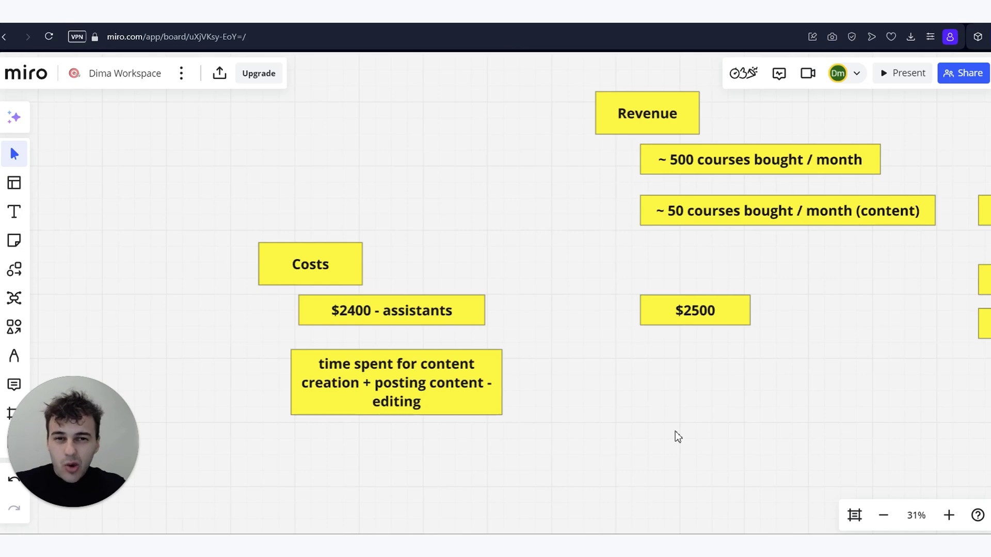
scroll(675, 431, down, 3)
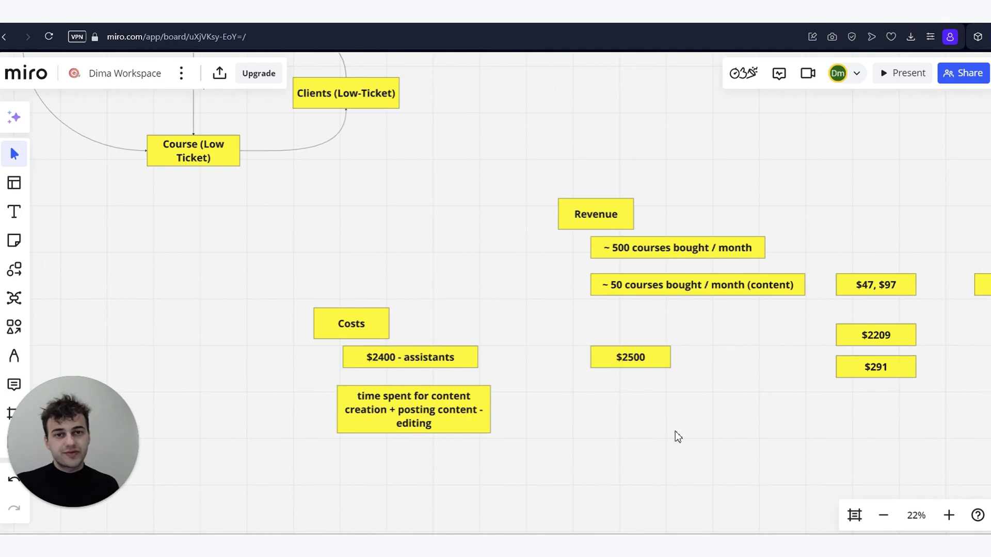
scroll(675, 431, down, 1)
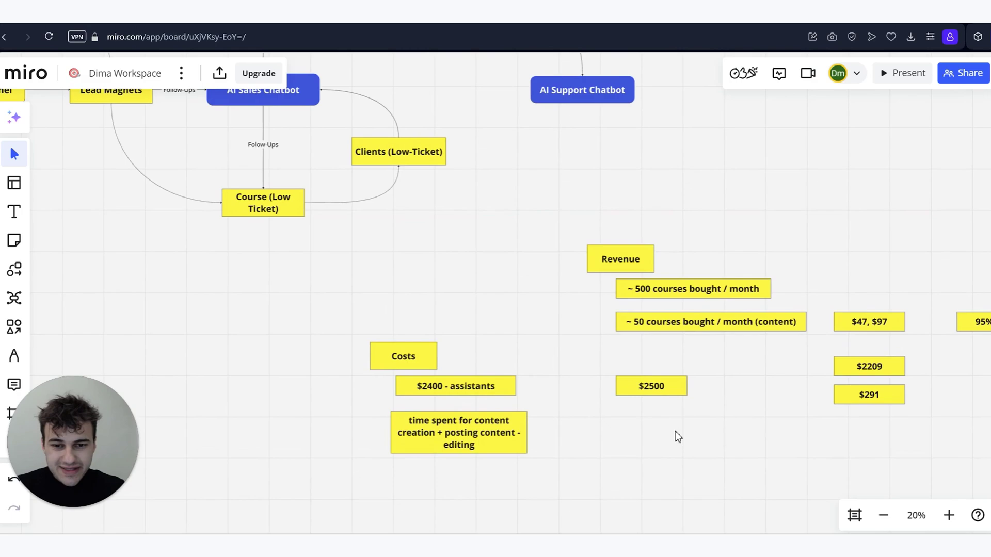
scroll(675, 431, up, 1)
Drag the AI Support Chatbot box left beneath Clients, then go to the ManyChat live chat tab
scroll(351, 253, left, 5)
scroll(351, 253, up, 1)
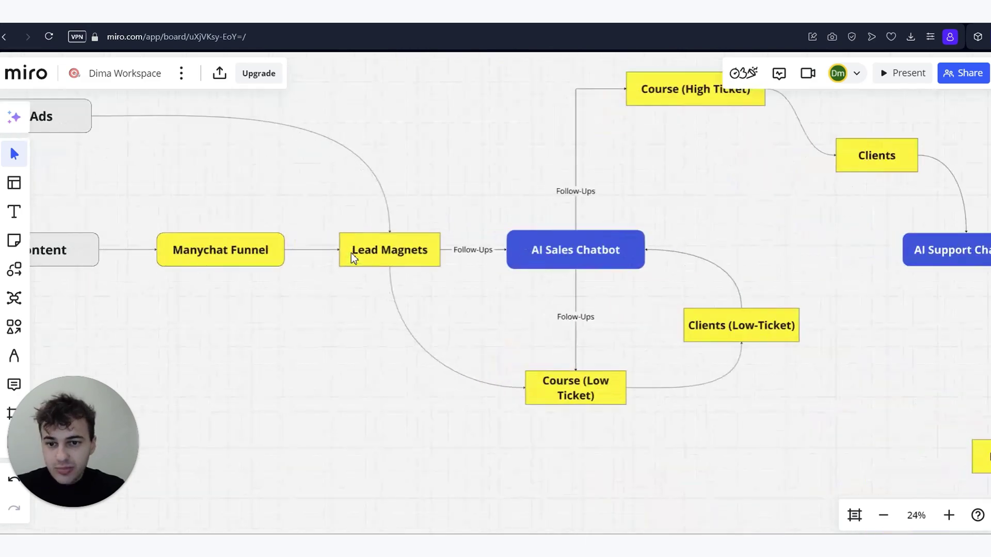
scroll(351, 252, left, 3)
scroll(351, 253, up, 1)
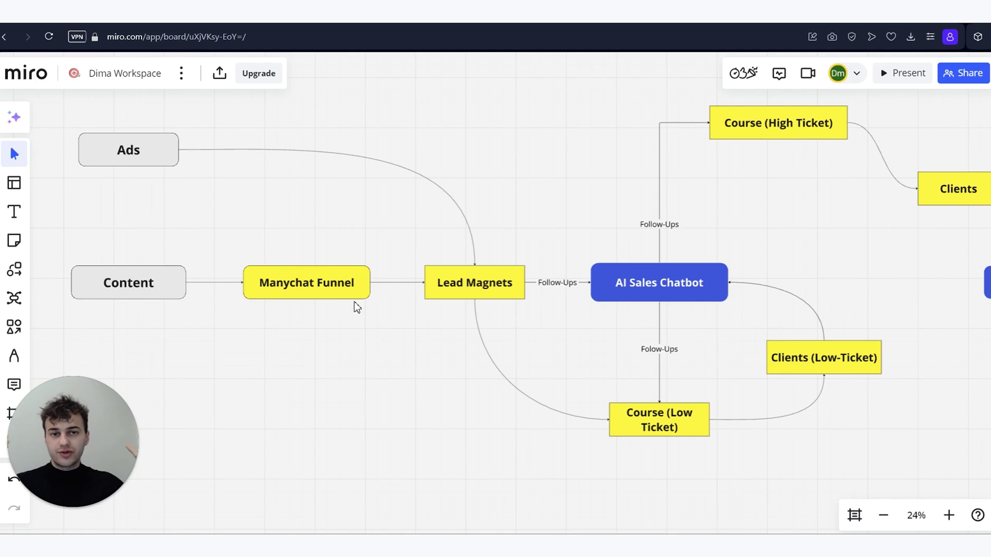
scroll(356, 306, right, 3)
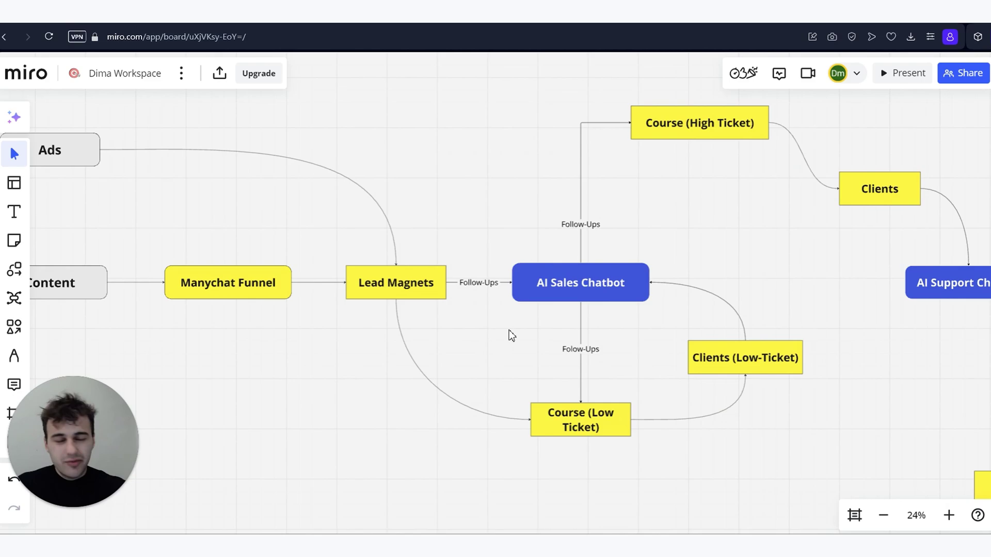
scroll(511, 335, right, 3)
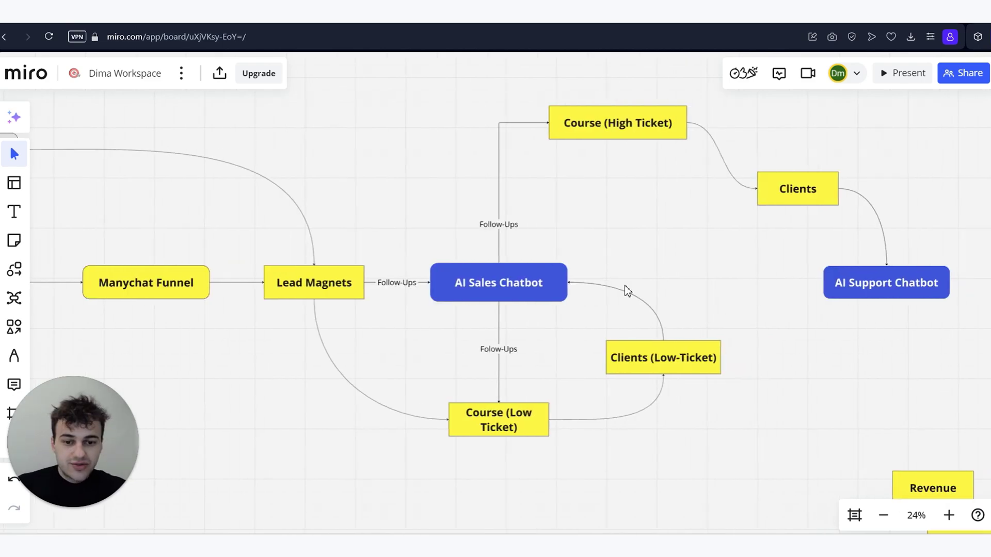
scroll(546, 356, up, 1)
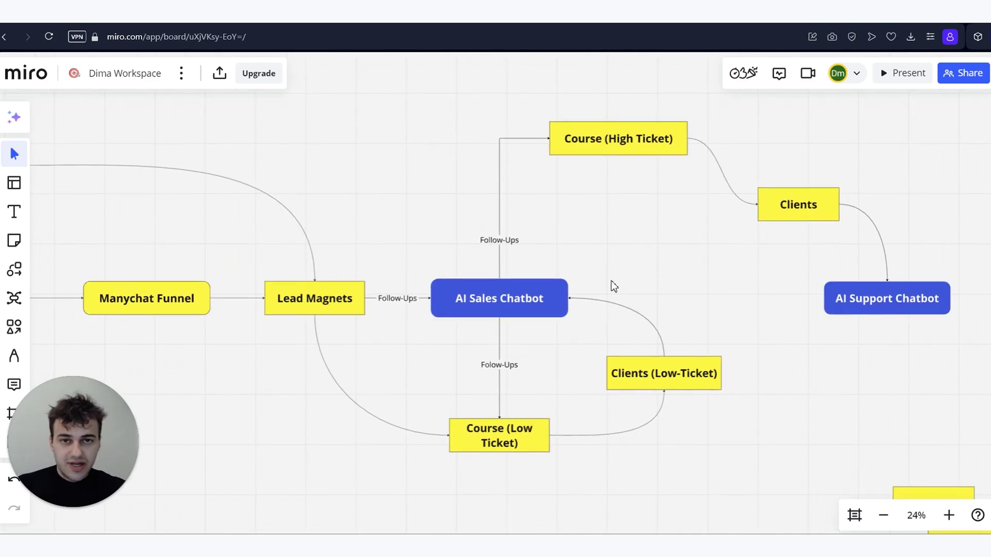
scroll(612, 286, right, 5)
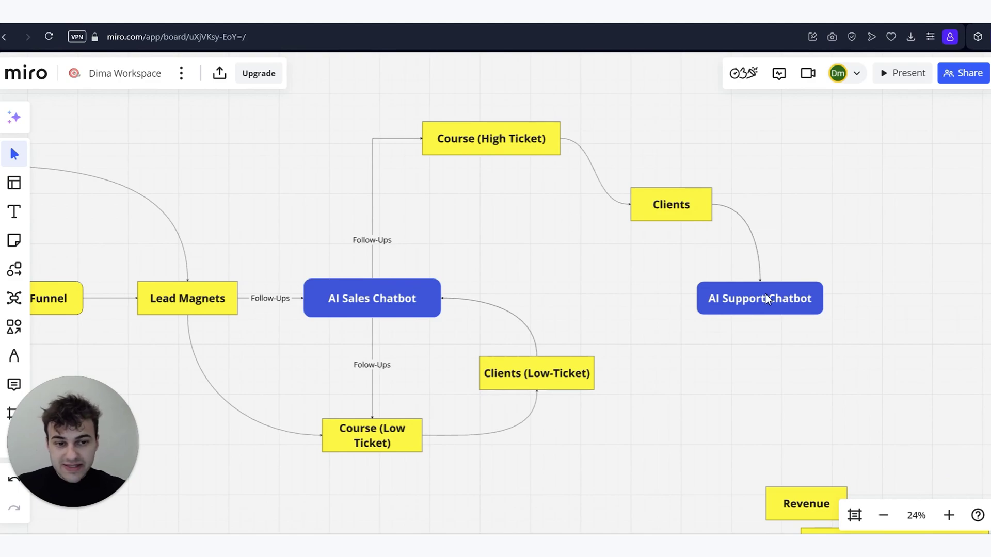
drag(580, 286, 706, 298)
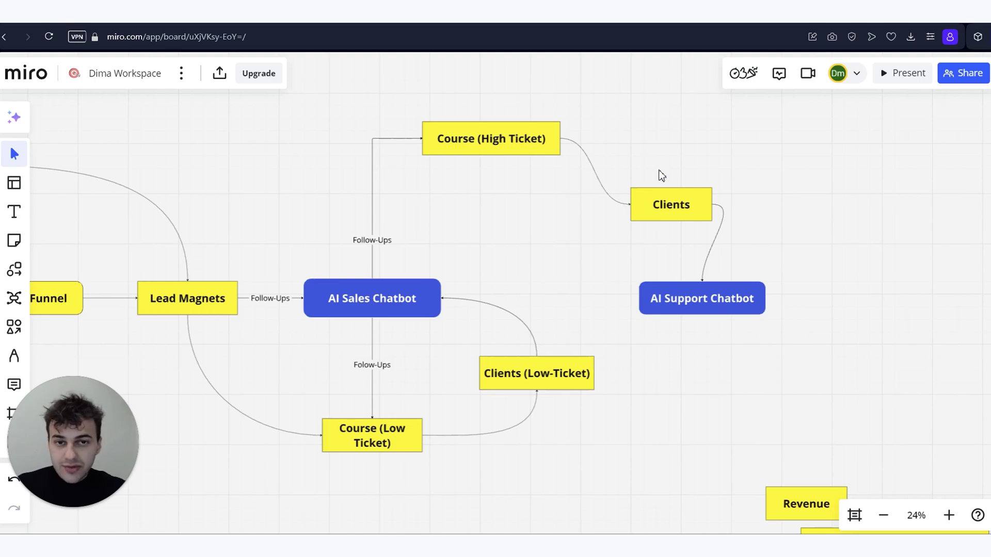
click(872, 36)
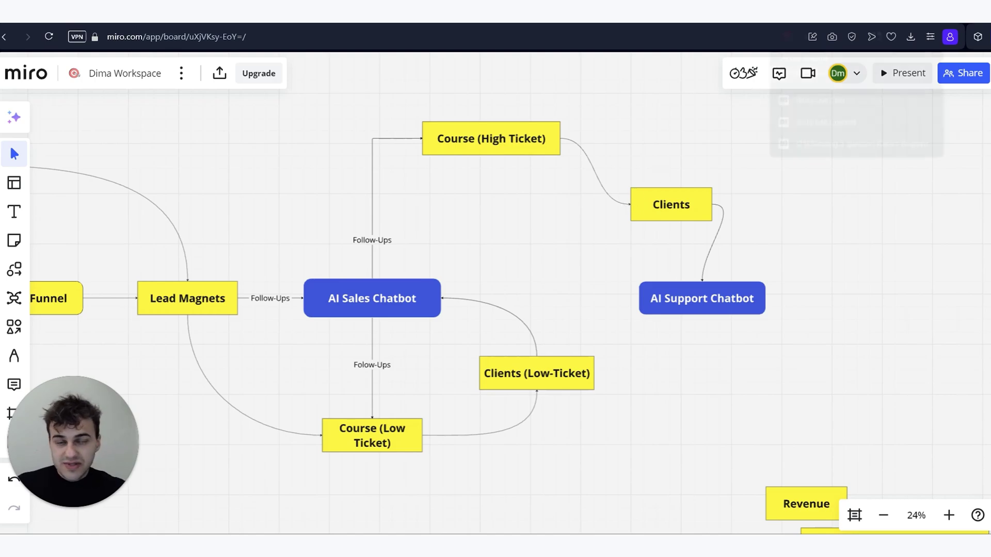
click(825, 100)
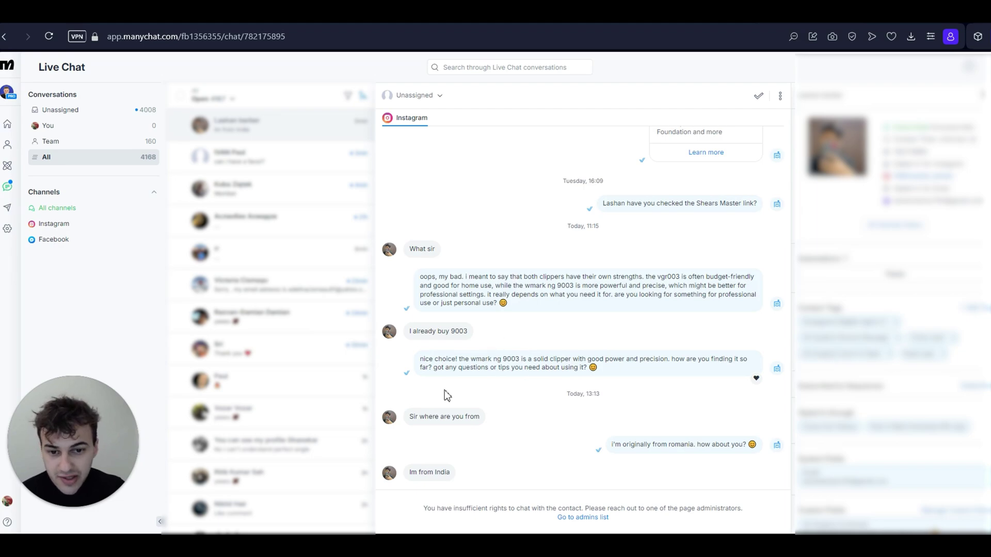
Open conversations until reaching the thread where a prospect can't yet afford the barbering course
click(309, 201)
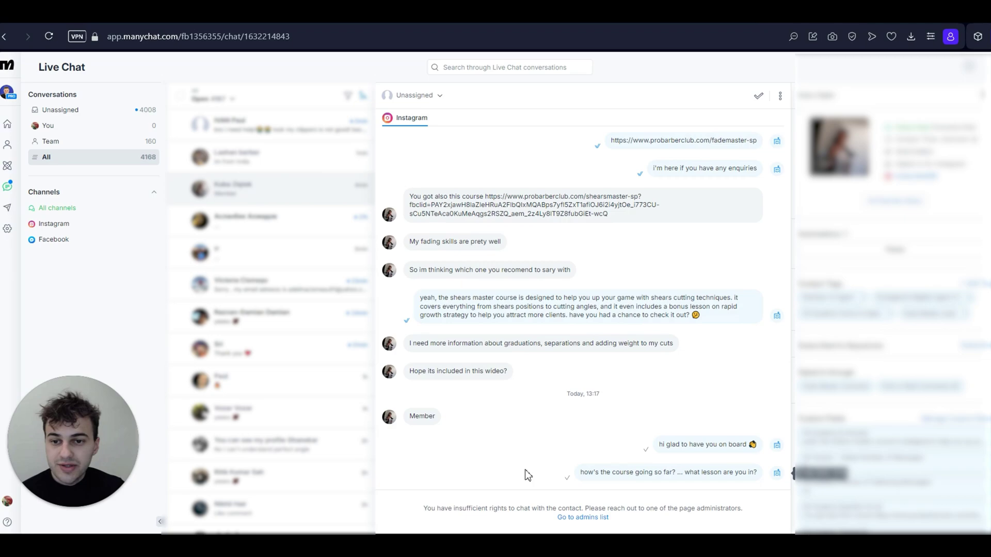
click(278, 264)
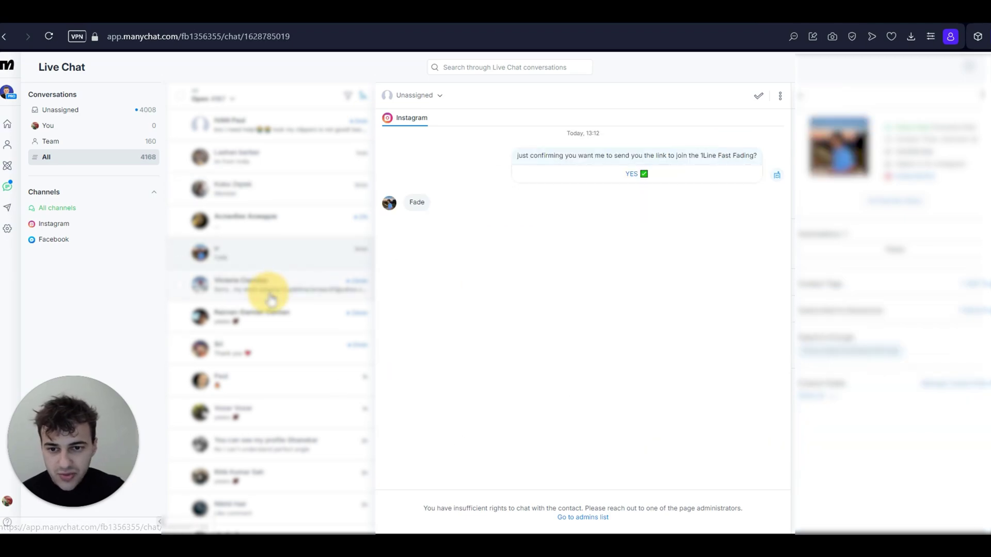
click(291, 346)
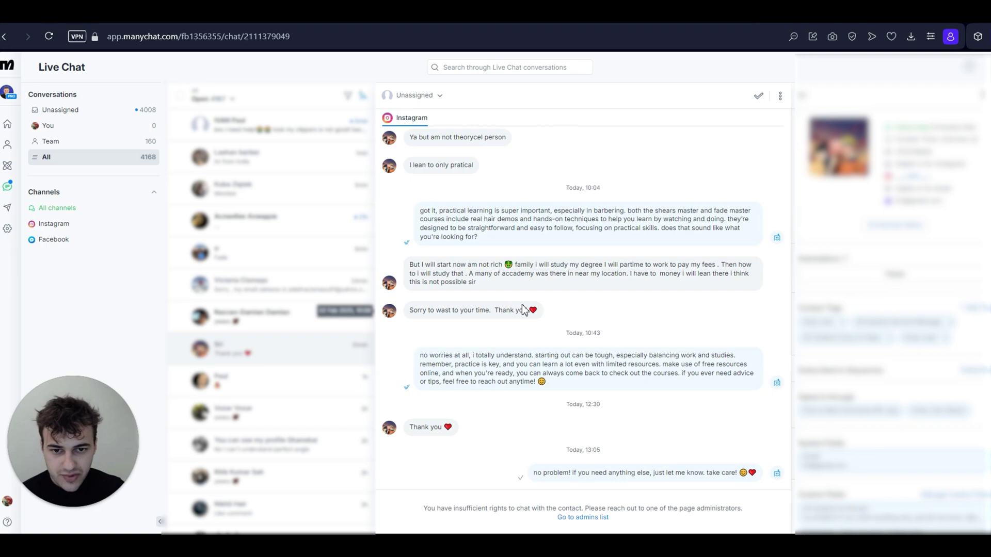
scroll(612, 322, up, 5)
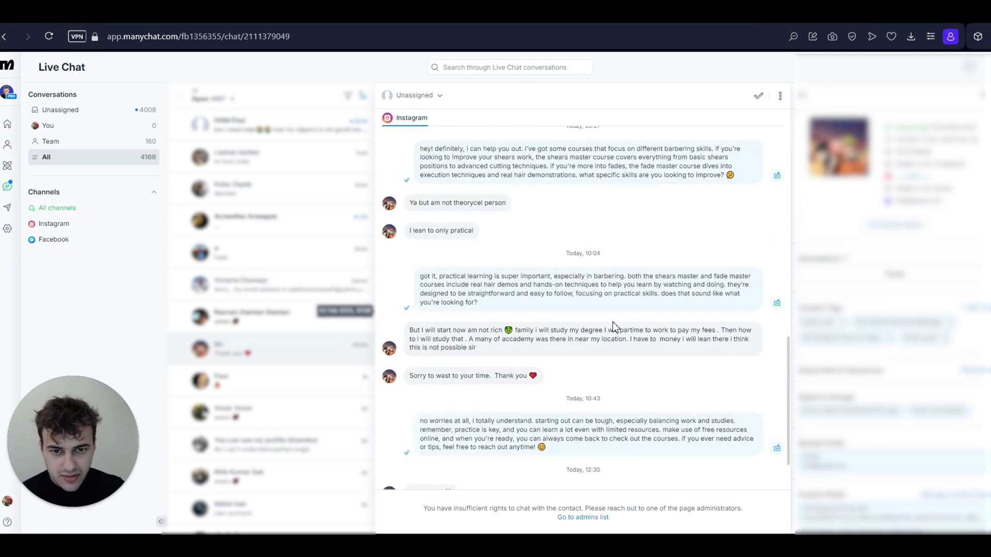
Scroll the list and open the thread where the bot coaches cutting angles and pitches the shears master course
scroll(612, 322, down, 5)
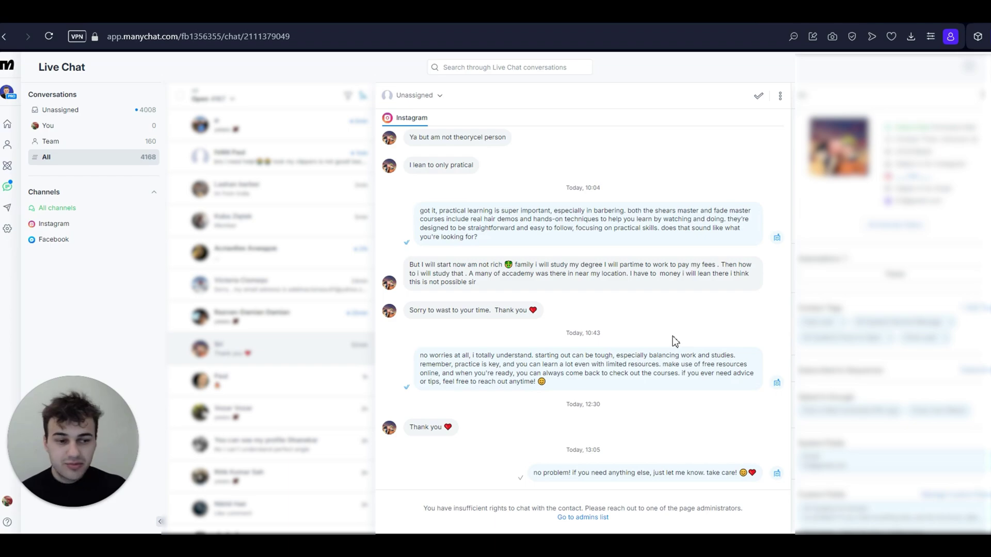
click(261, 440)
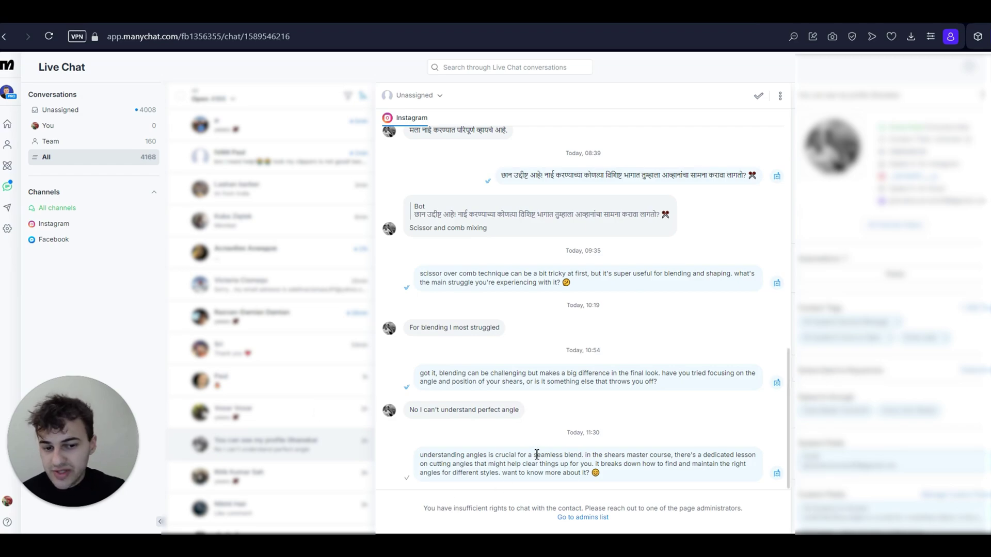
Open the course-pricing chat, then the one where the bot asks if the prospect checked the course link
click(268, 472)
scroll(261, 338, down, 6)
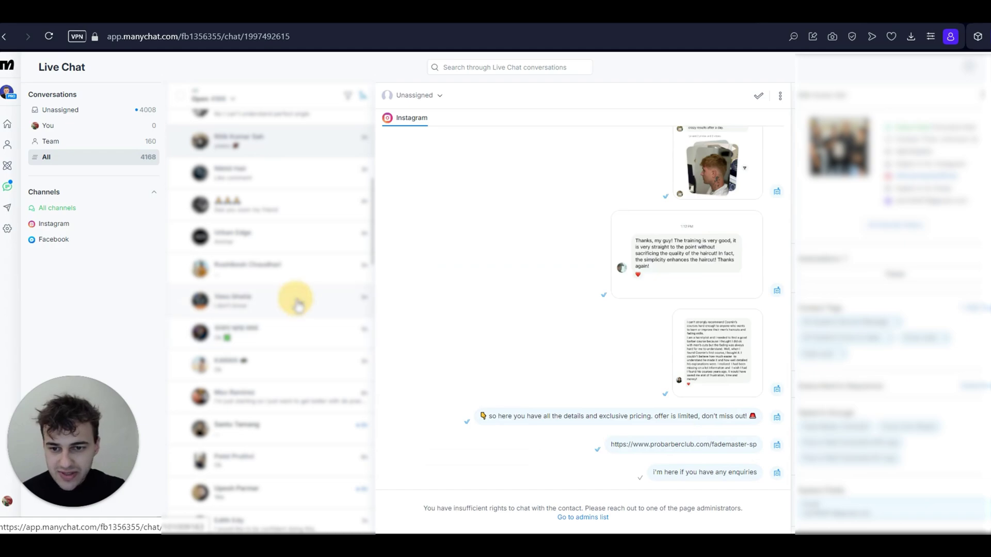
scroll(294, 298, down, 2)
click(283, 303)
click(281, 335)
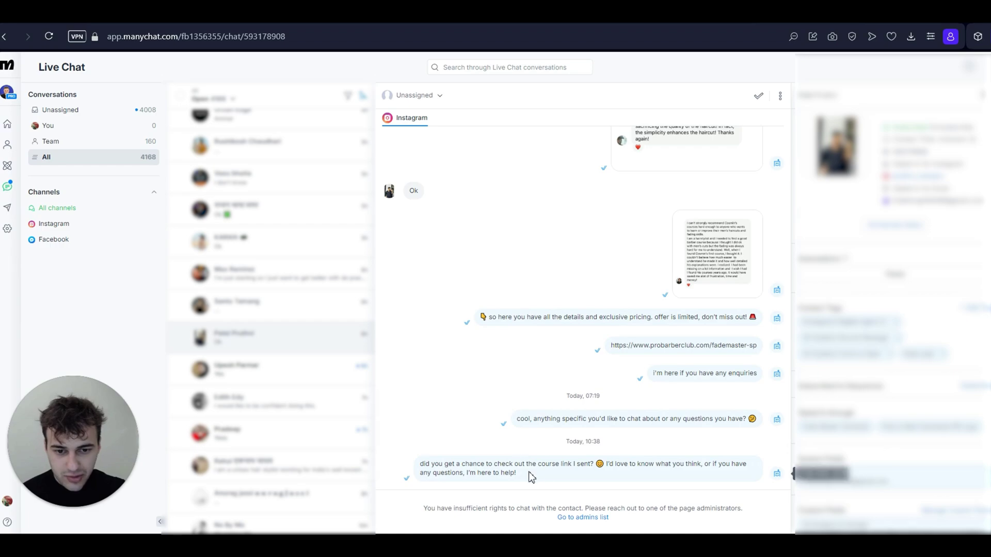
drag(522, 472, 409, 469)
click(493, 420)
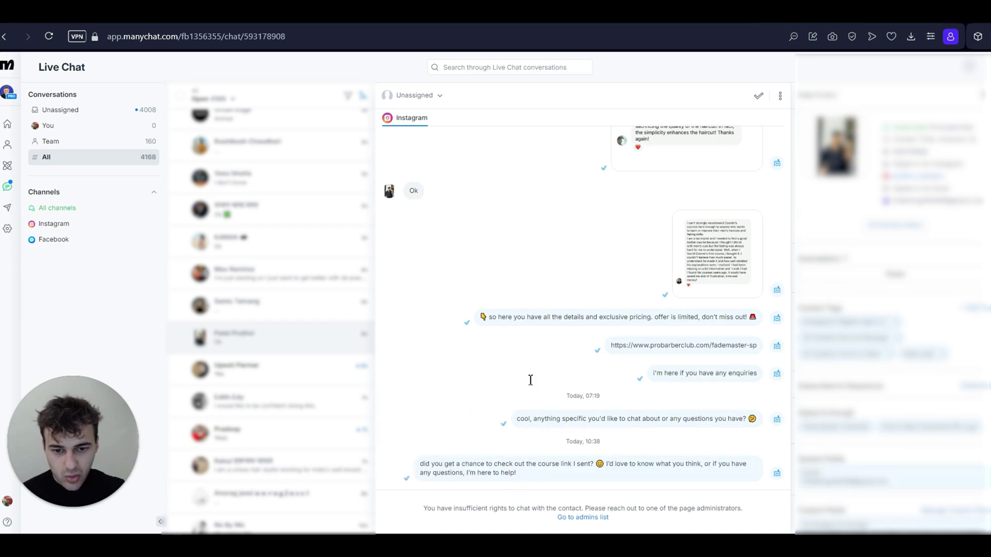
scroll(256, 374, down, 3)
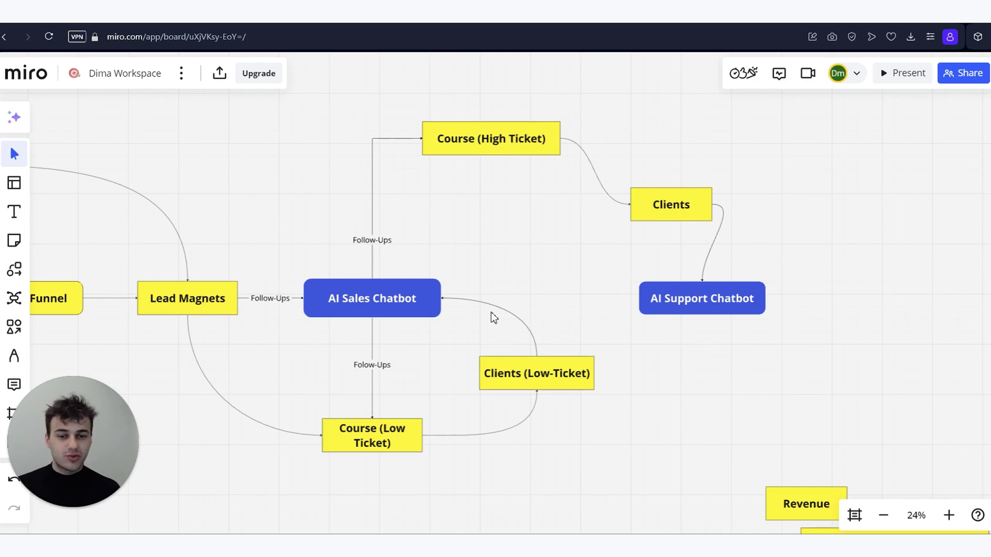
Duplicate the content-creation time box with copy and paste
scroll(490, 312, down, 10)
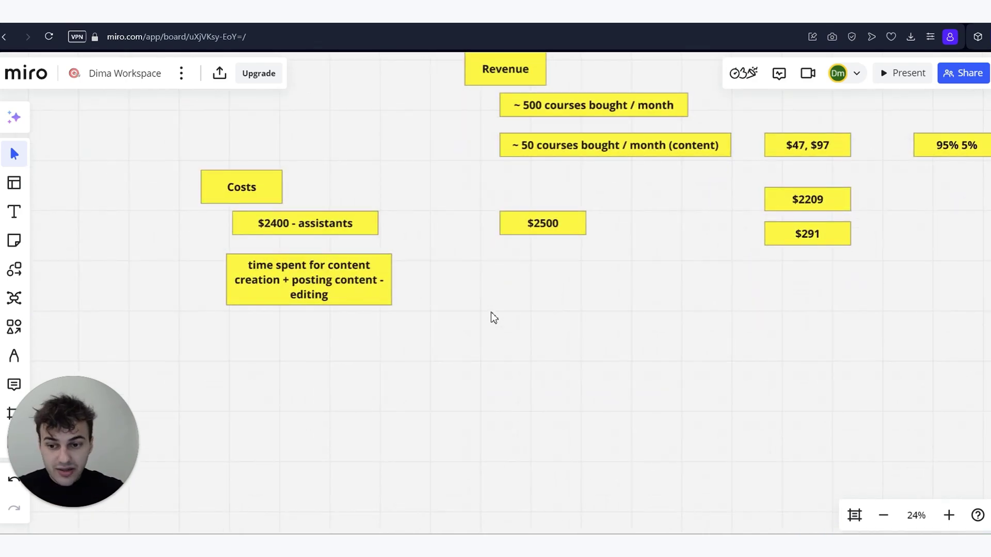
click(289, 285)
key(ctrl+c)
key(ctrl+v)
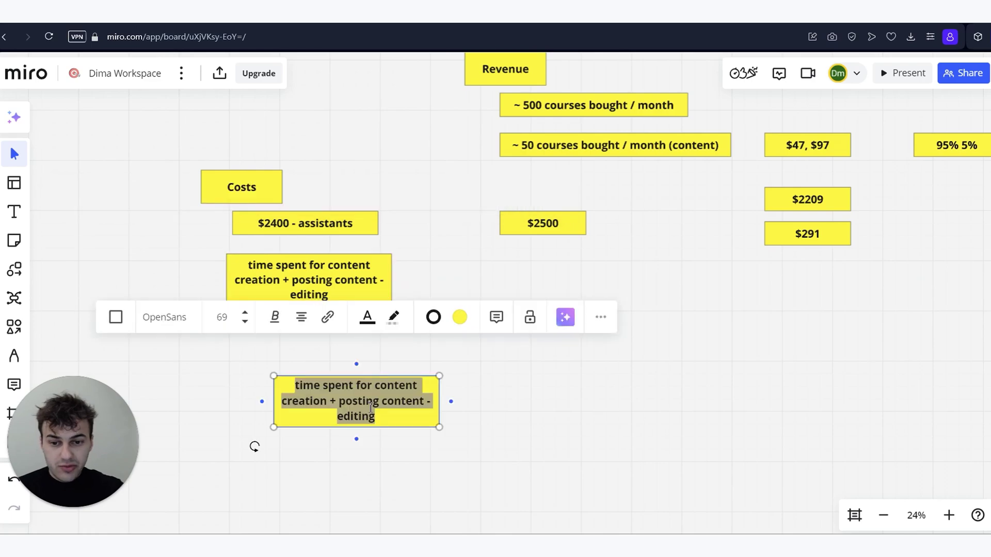
Replace the duplicate's text with tool costs: Make: 19$, Openai:, Manychat: 100$ --> $4040
key(BackSpace)
text(Make:)
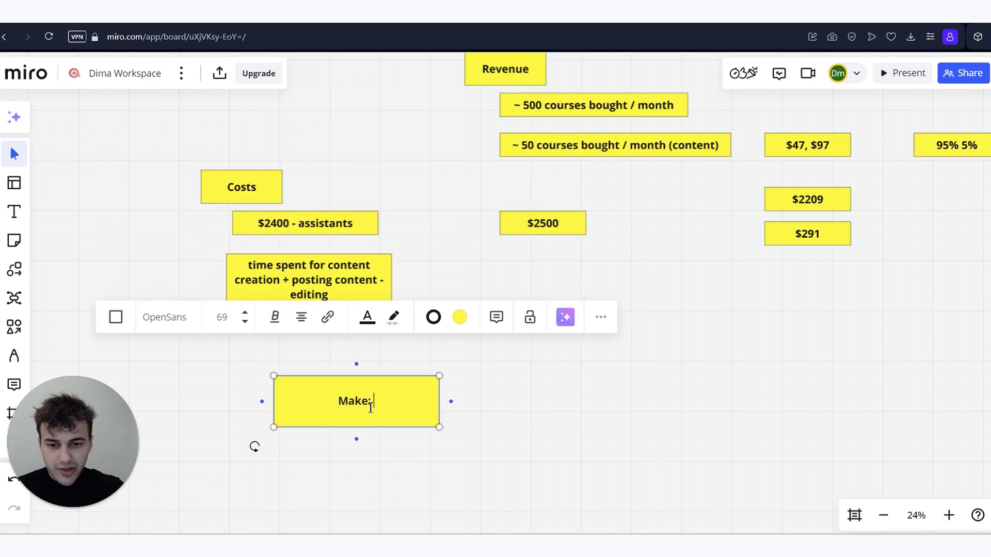
text( 19$)
key(Return)
text(Openai:)
key(Return)
text(Manychat)
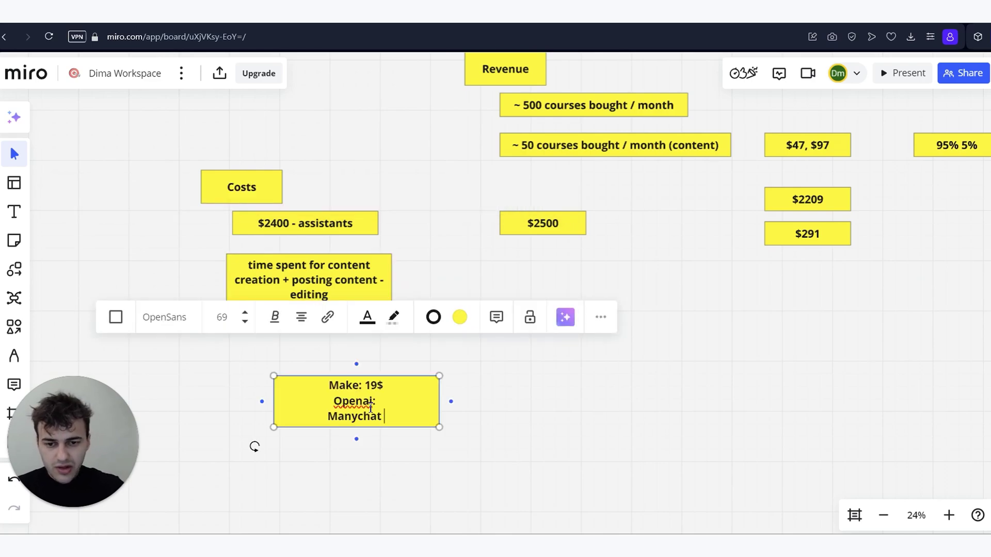
key(BackSpace)
text(: 10)
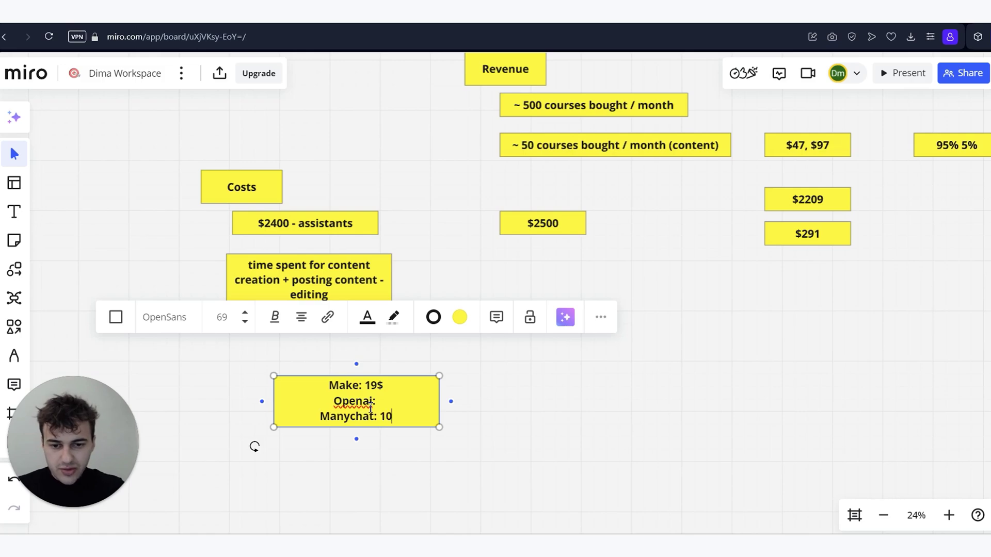
text(0$)
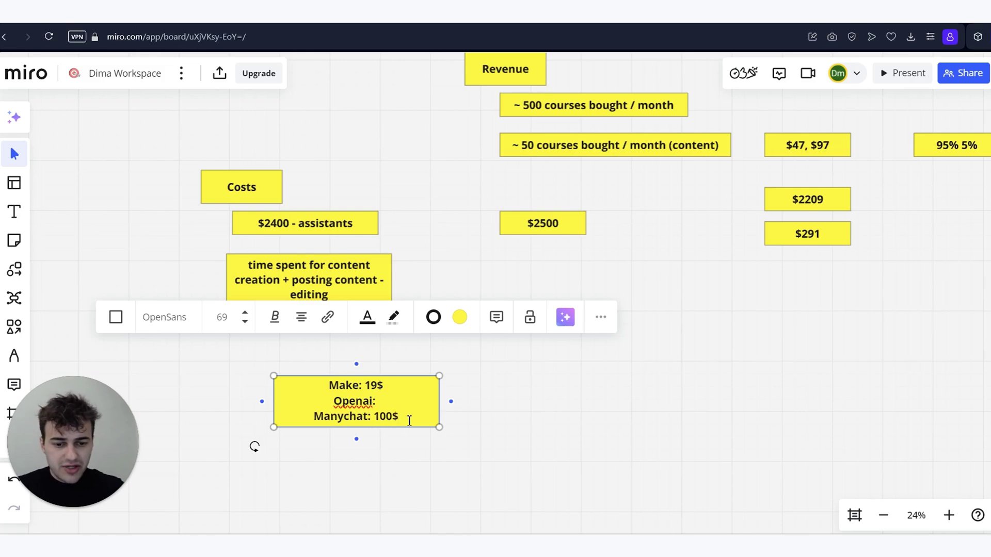
text( --> $)
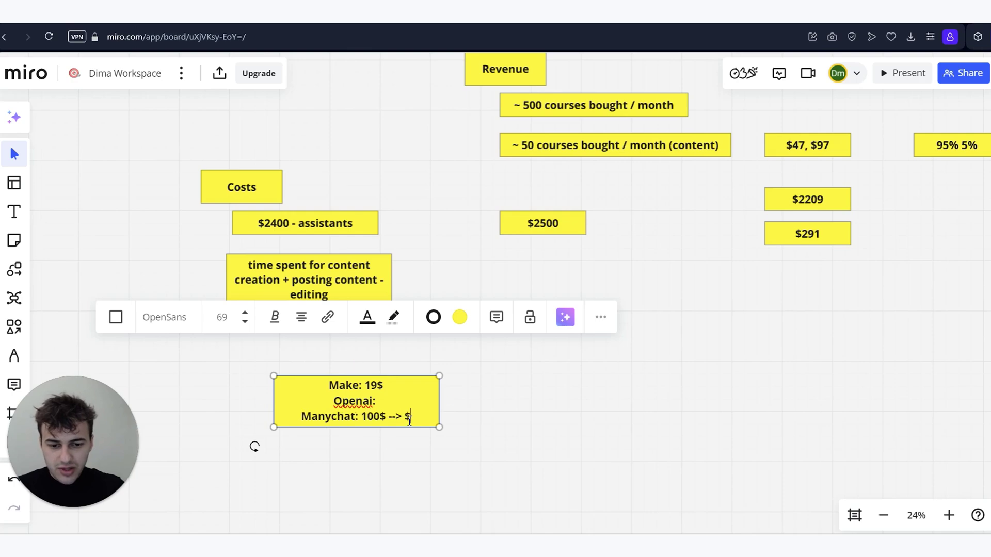
text(40)
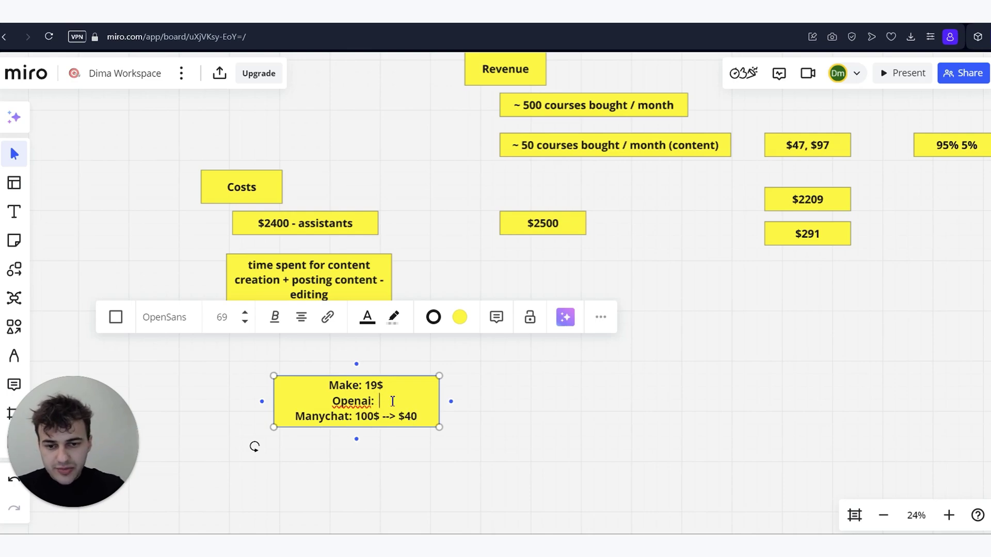
text(40)
Edit the box down to $150 and drag it beneath the Costs notes
click(375, 401)
text($)
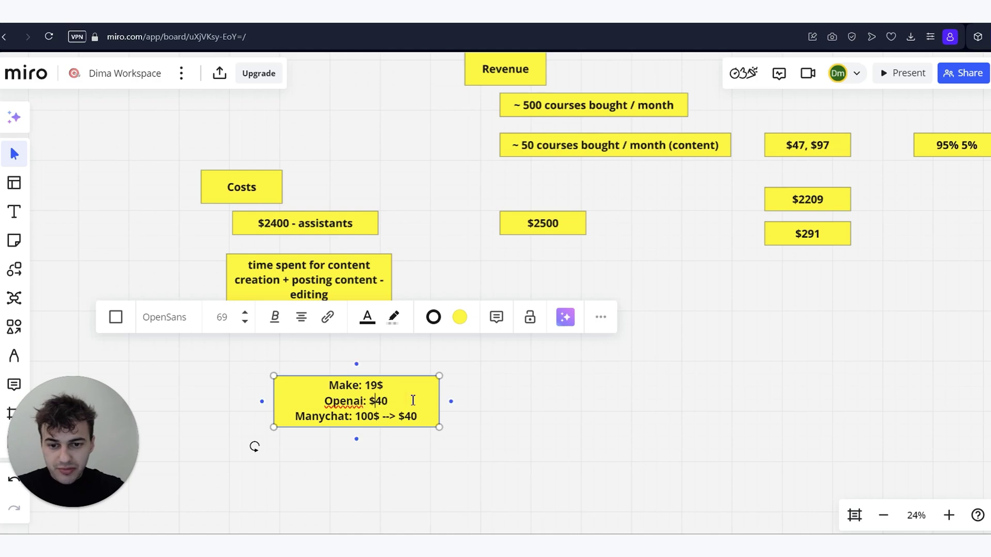
click(404, 404)
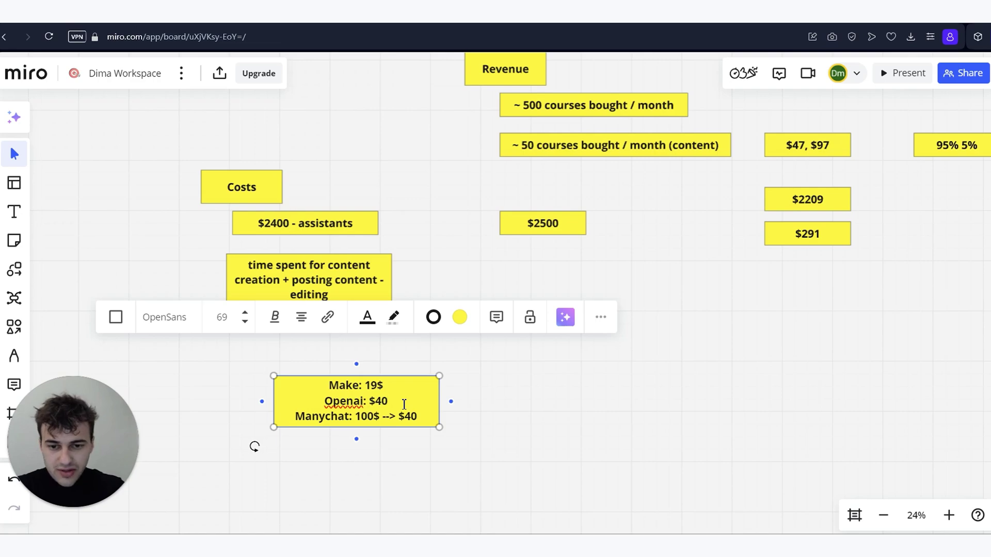
key(ctrl+z)
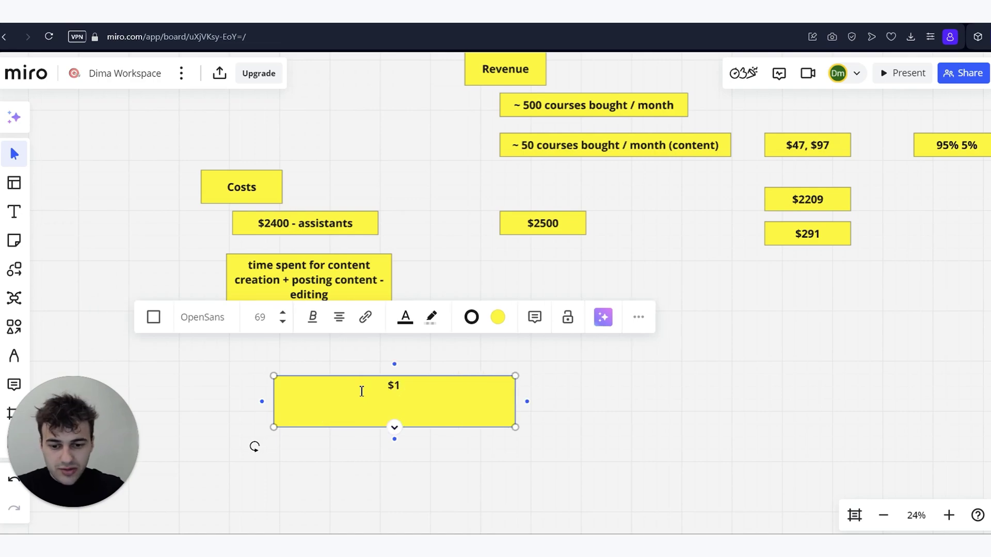
text(50)
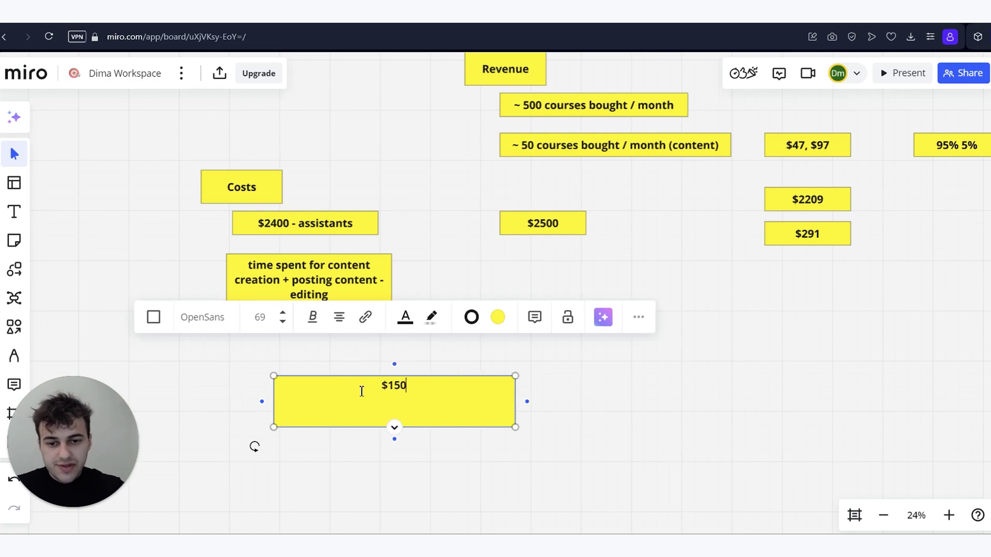
drag(407, 395, 317, 363)
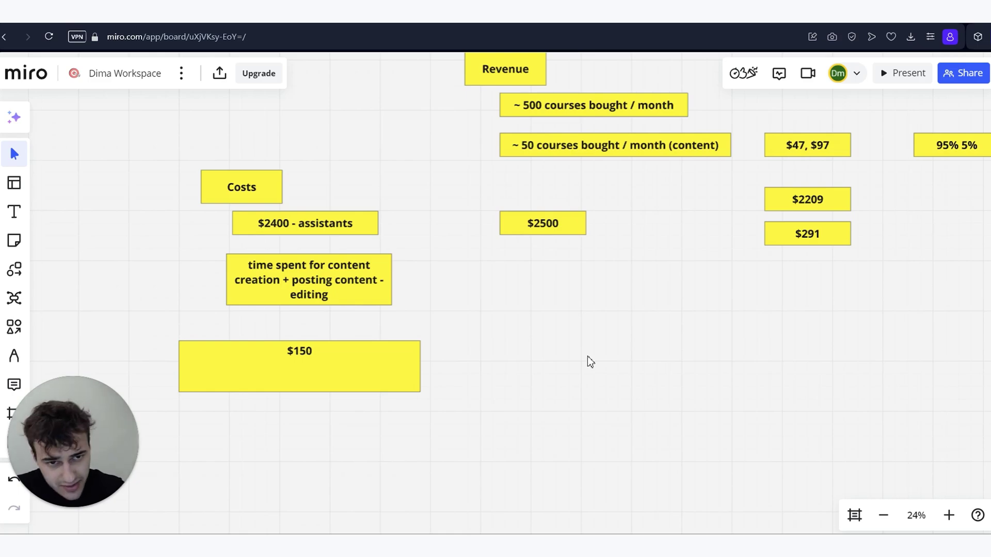
scroll(609, 338, down, 3)
scroll(609, 338, up, 3)
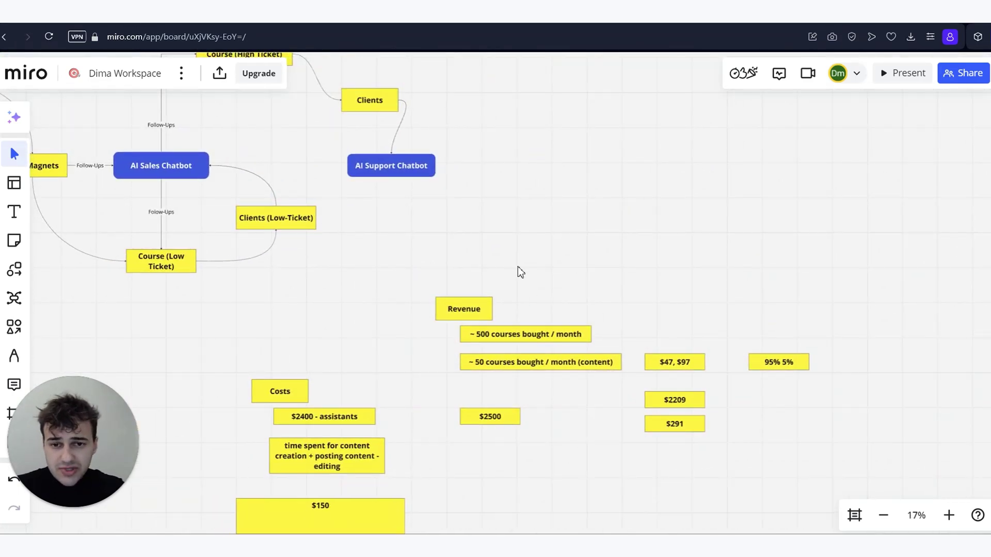
scroll(518, 267, left, 2)
scroll(422, 376, left, 2)
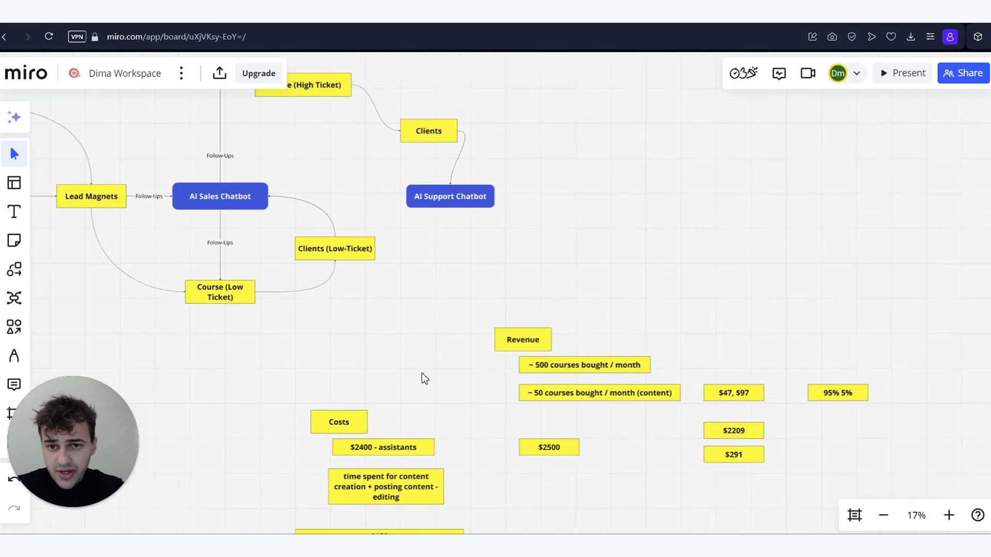
scroll(419, 371, up, 5)
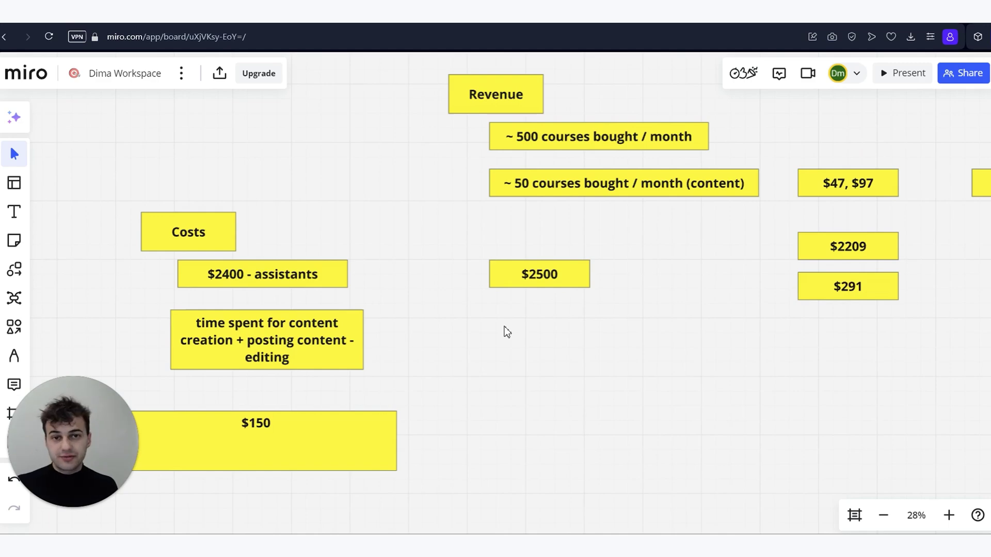
scroll(506, 332, down, 1)
scroll(507, 332, left, 1)
click(298, 426)
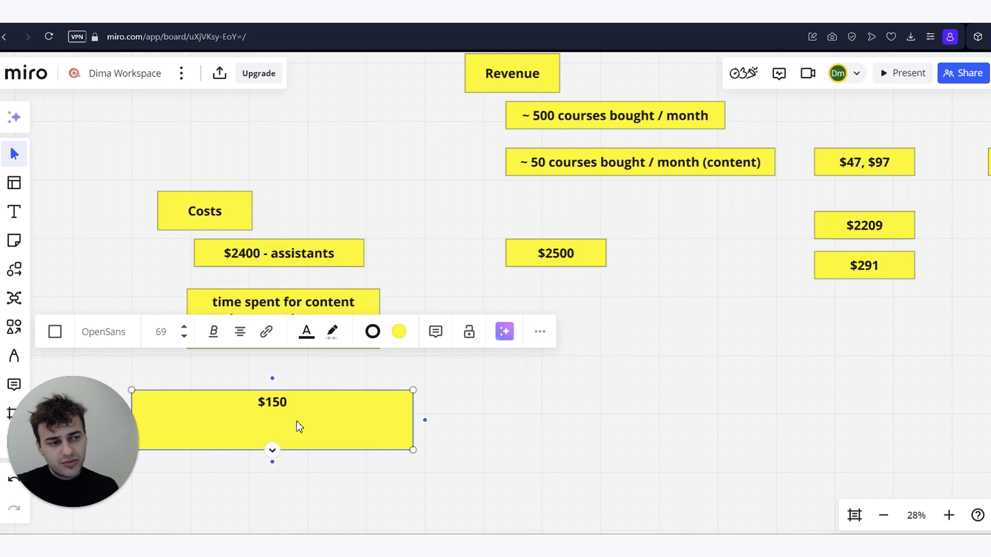
click(543, 360)
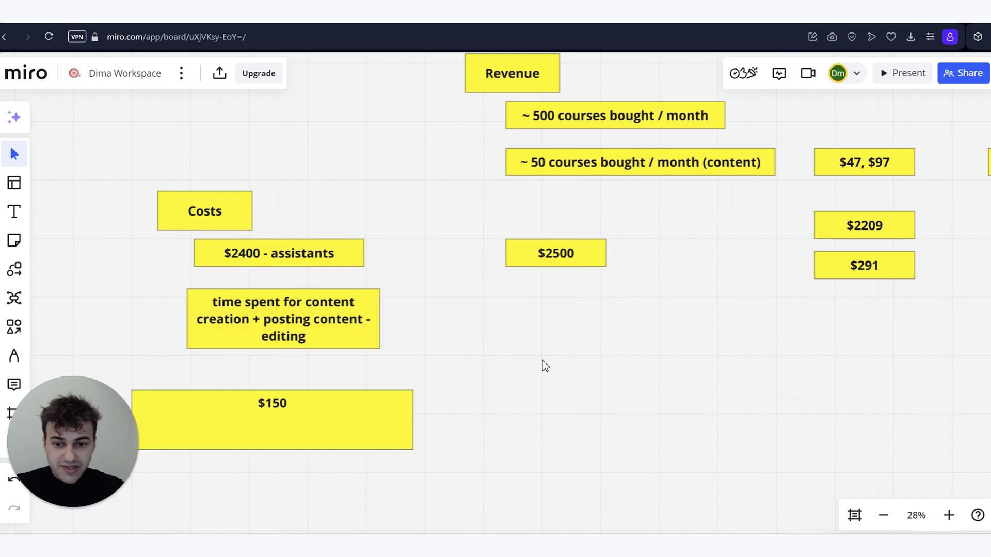
scroll(543, 360, right, 1)
scroll(543, 360, down, 5)
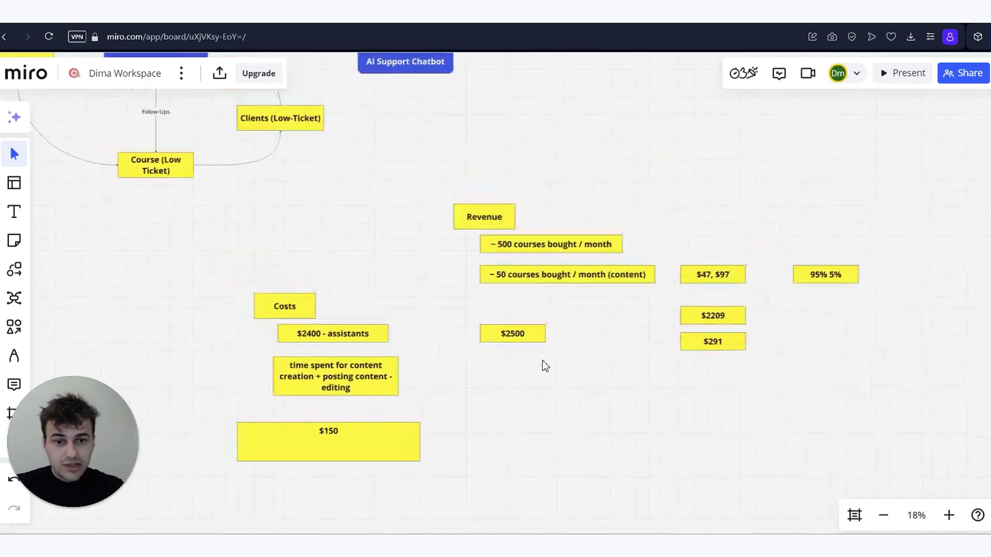
scroll(545, 365, down, 2)
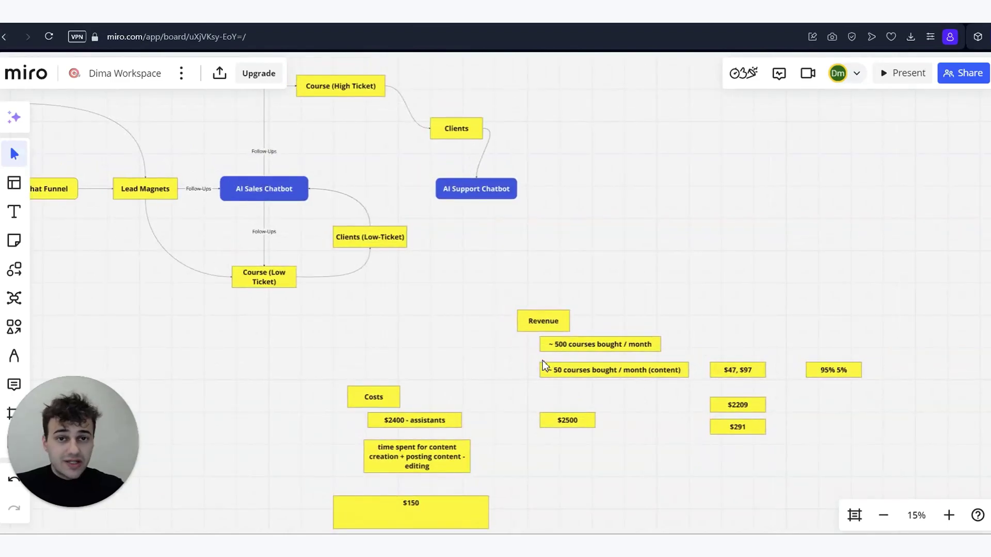
scroll(429, 248, up, 3)
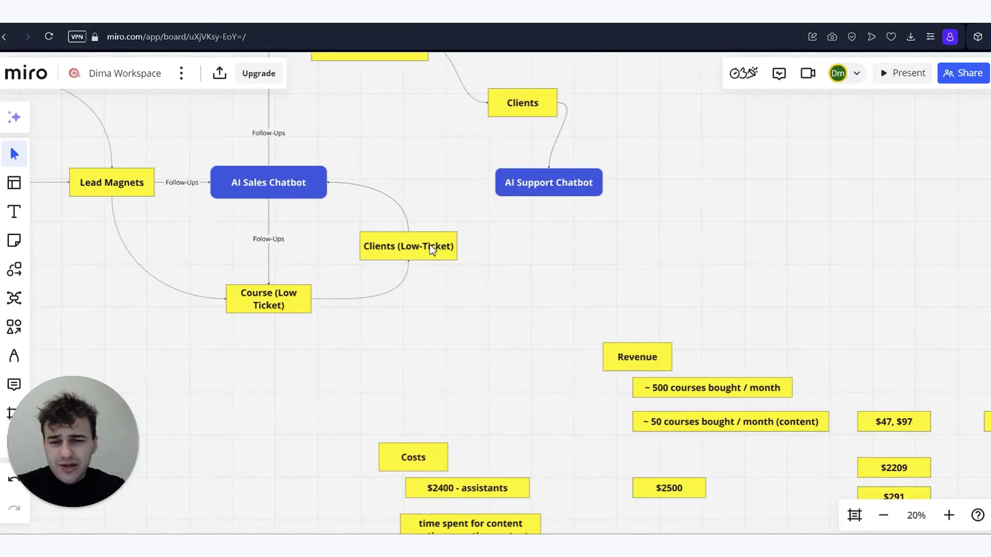
scroll(433, 249, up, 2)
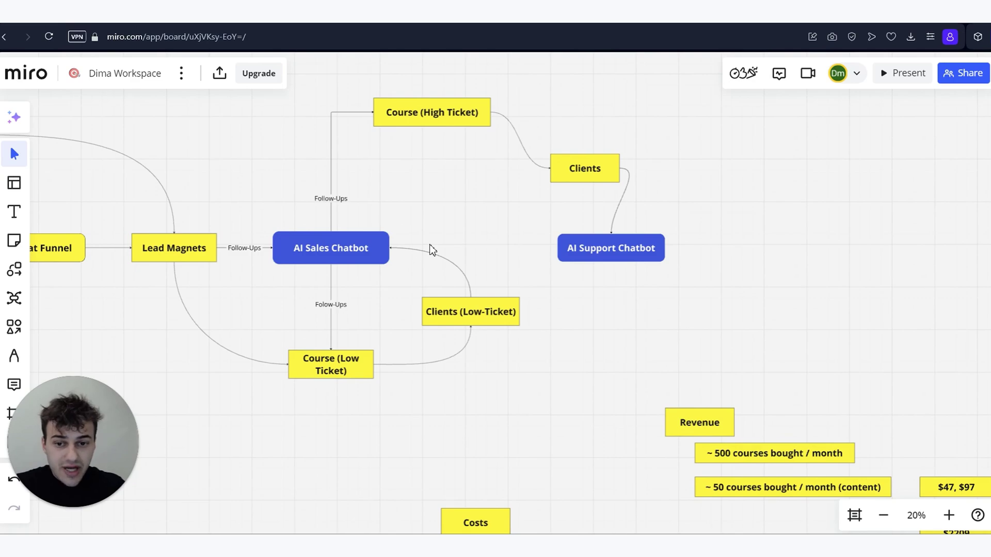
scroll(432, 250, left, 4)
scroll(433, 250, right, 6)
scroll(432, 249, down, 3)
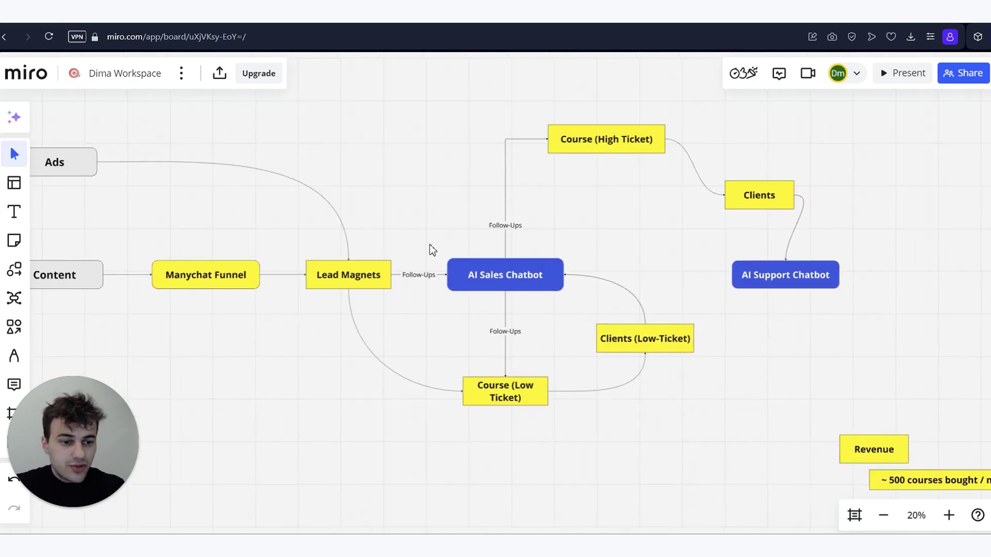
scroll(432, 250, right, 5)
scroll(432, 250, down, 3)
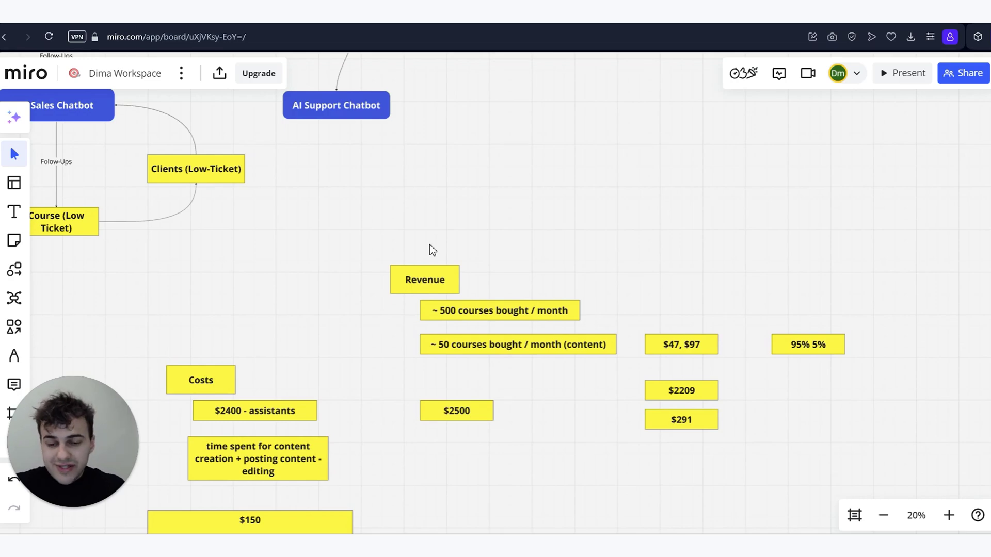
scroll(433, 249, left, 1)
scroll(432, 250, down, 1)
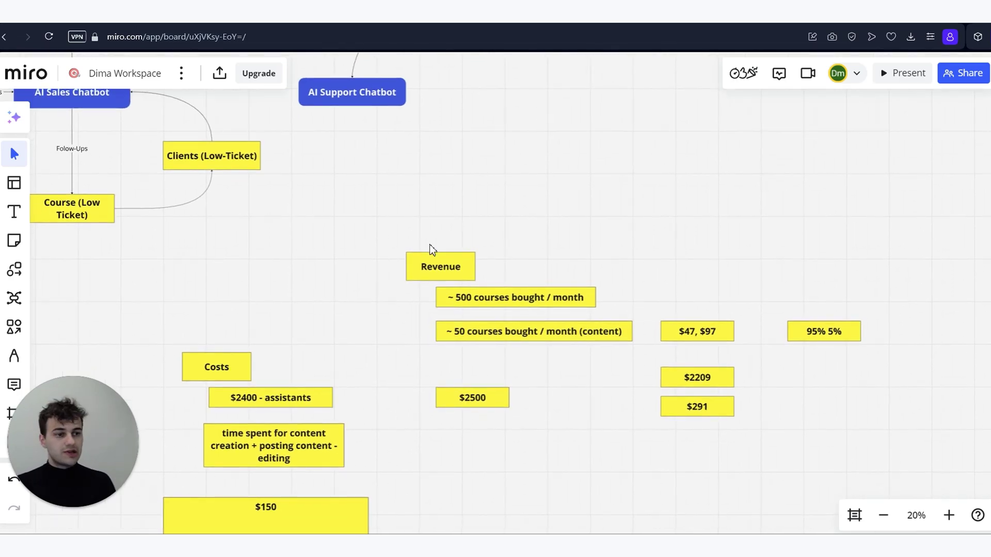